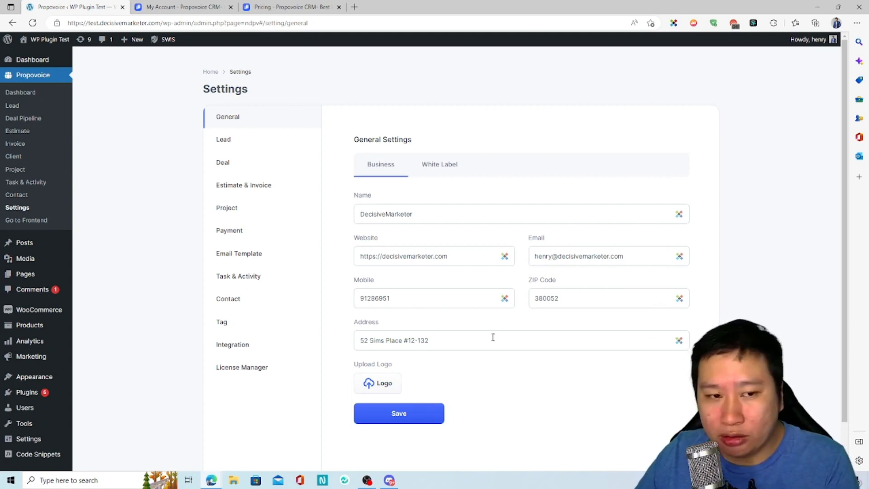
- Switch to the White Label tab and review the brand logo and email footer options
left_click(441, 166)
left_click(393, 167)
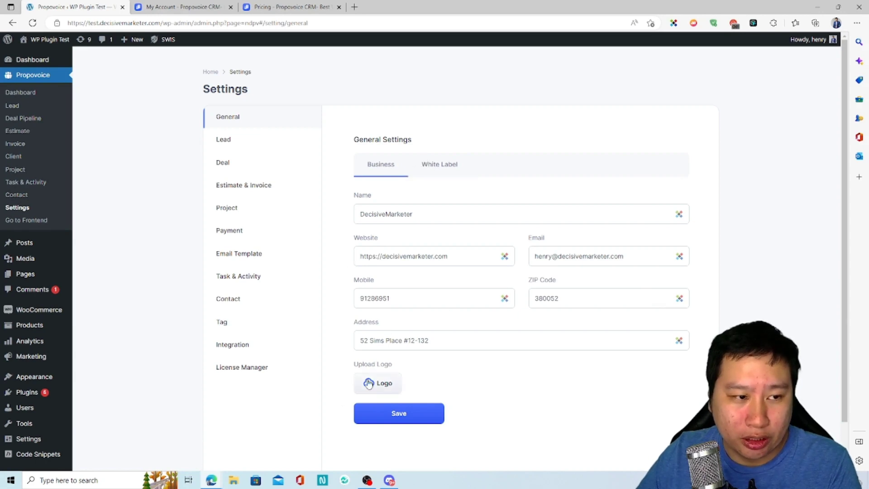
left_click(447, 164)
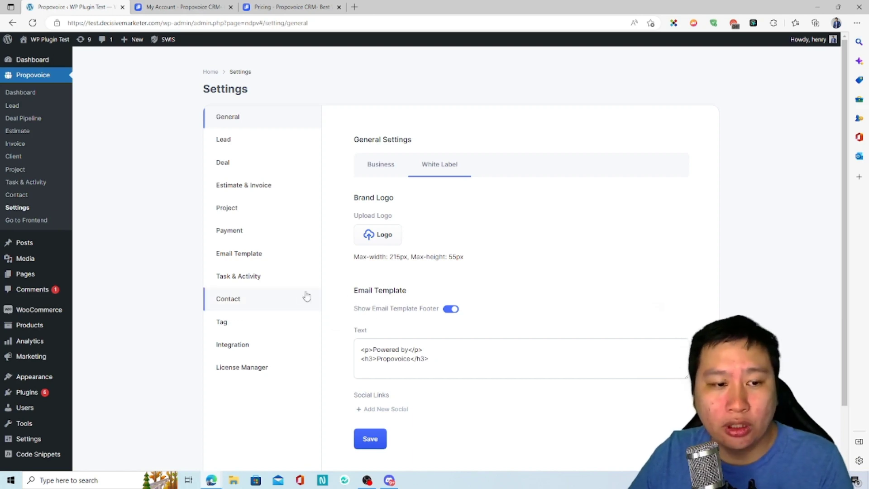
scroll(330, 293, "down", 2)
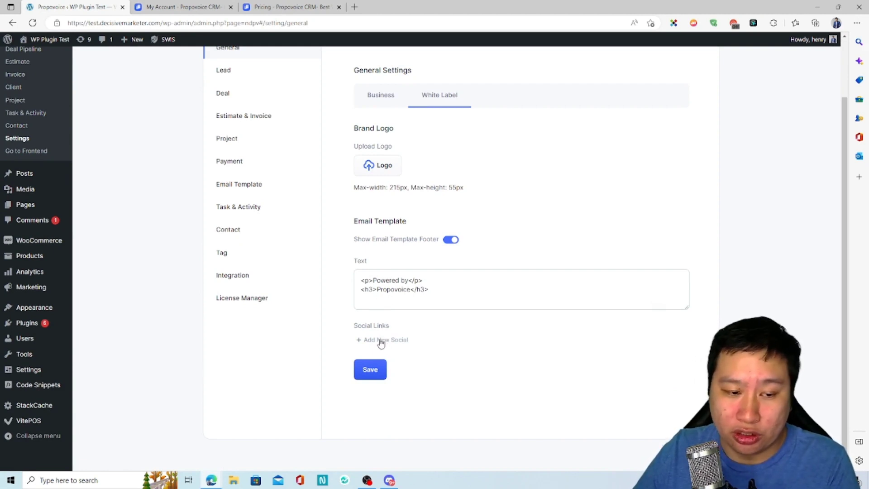
scroll(294, 350, "up", 2)
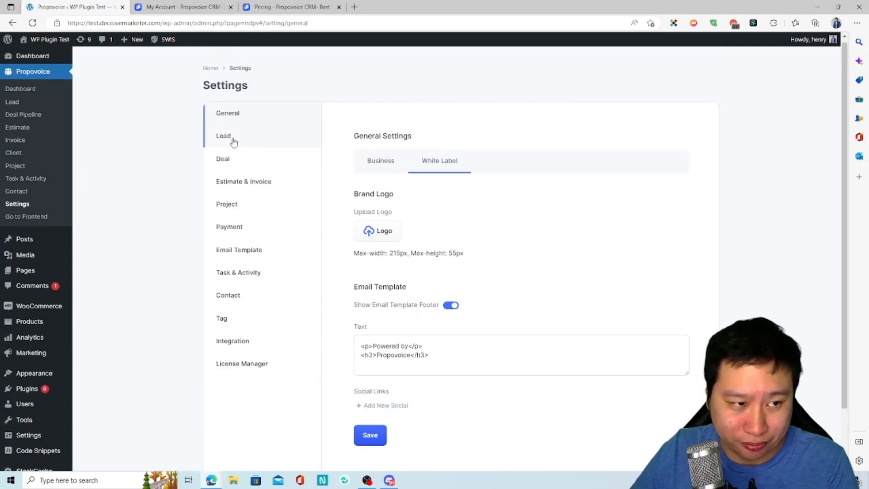
- Review the Hot, Warm and Cold lead levels and lead sources, then go to Deal settings
left_click(221, 137)
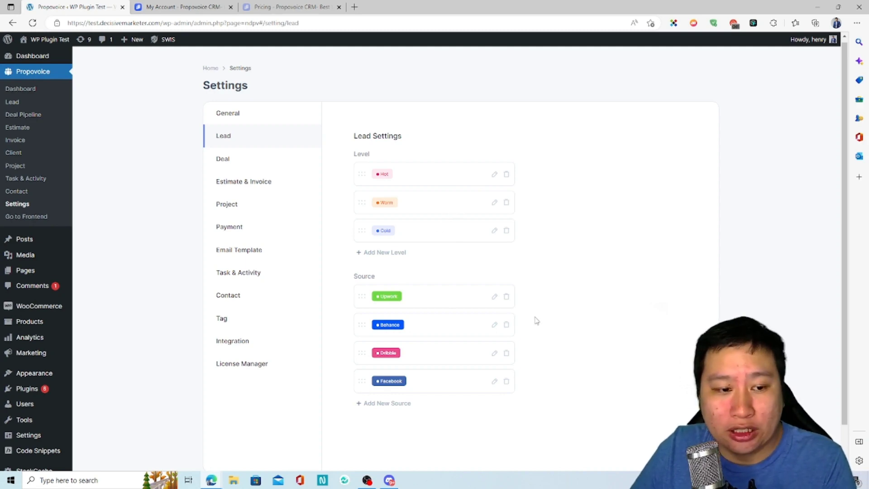
scroll(521, 312, "down", 1)
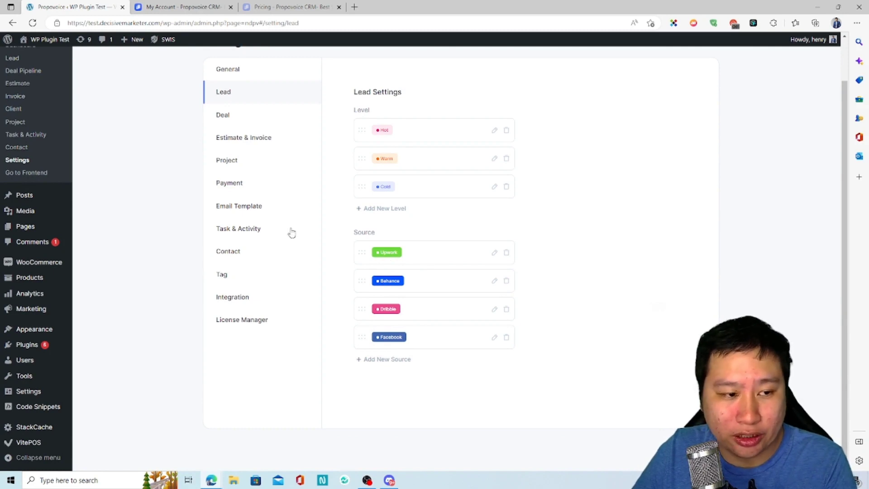
left_click(221, 120)
- Scroll back to the Deal Stage list, Opportunity through Closing Won and Lost
scroll(493, 297, "up", 1)
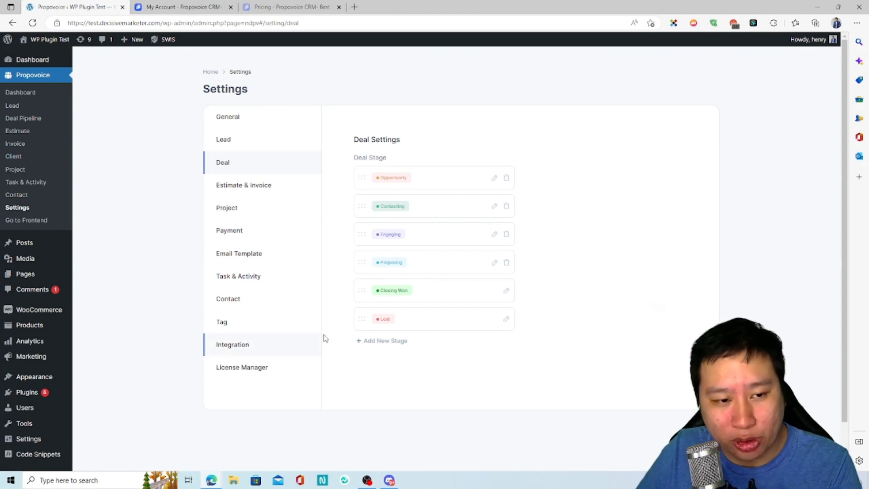
- Check the Common currency options and the Unit quantity type, leaving them unchanged
left_click(240, 186)
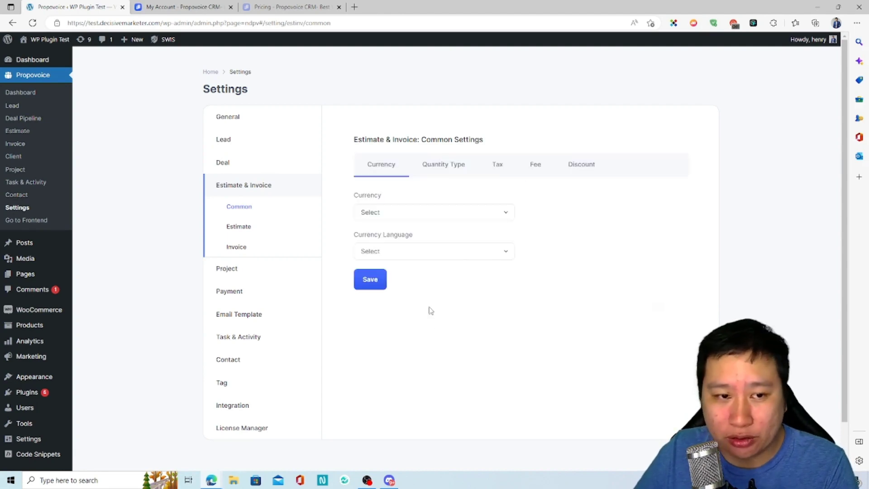
left_click(394, 215)
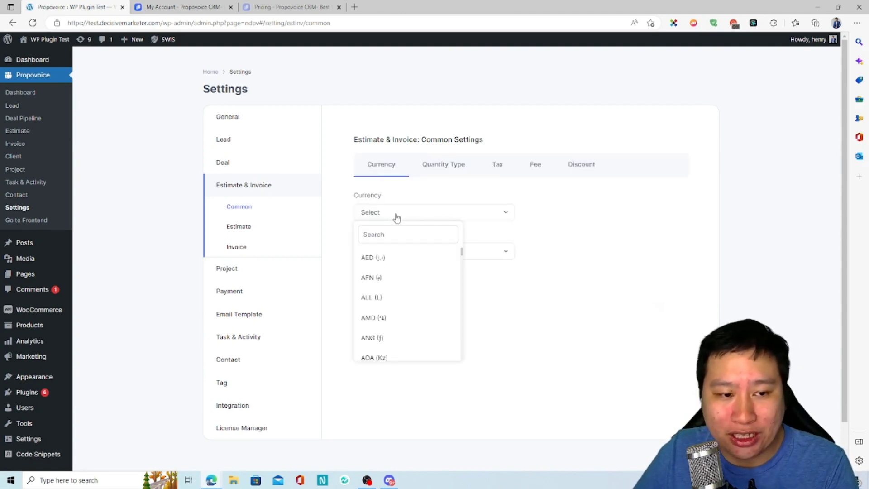
left_click(397, 218)
left_click(425, 262)
left_click(430, 168)
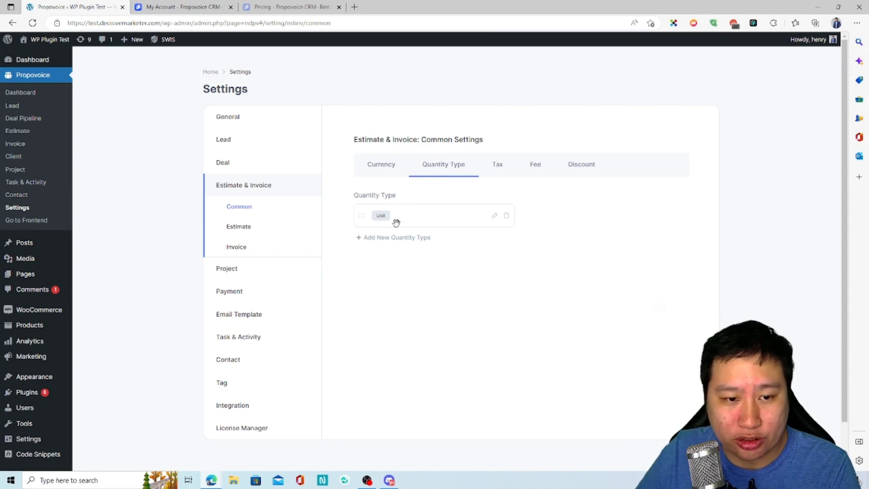
left_click(494, 215)
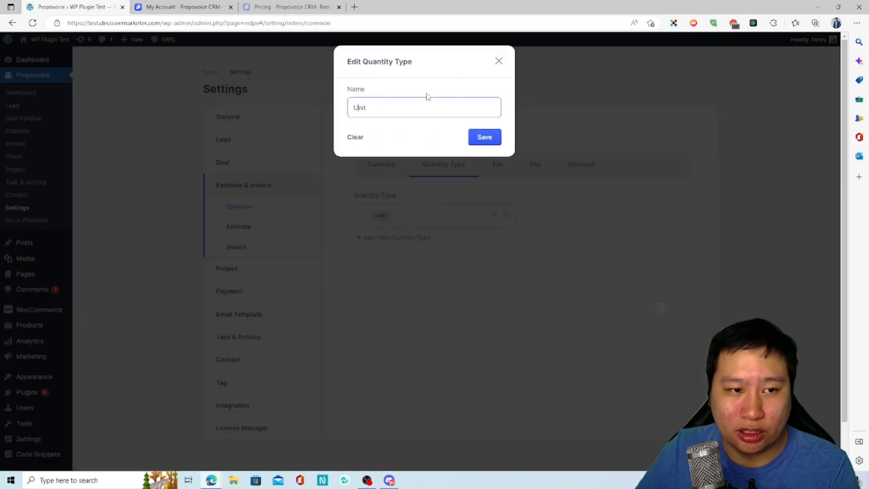
left_click(499, 62)
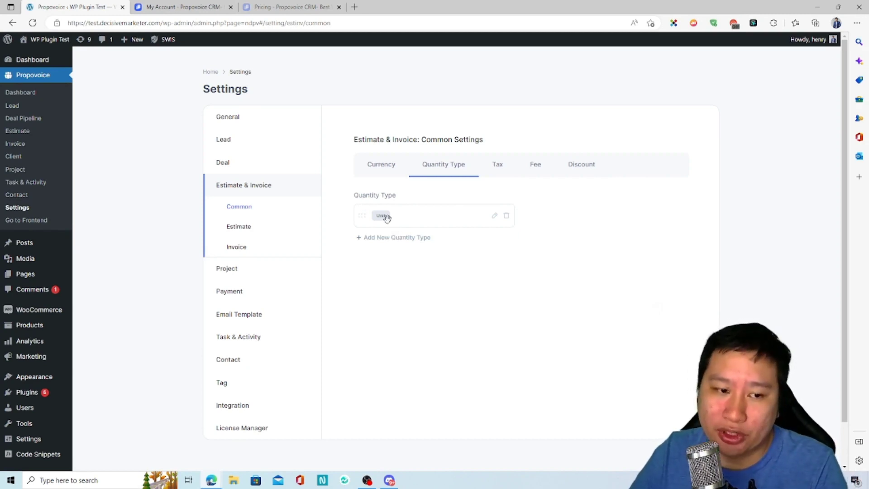
- Browse the Tax, Fee and Discount tabs, then go to Estimate settings
left_click(500, 166)
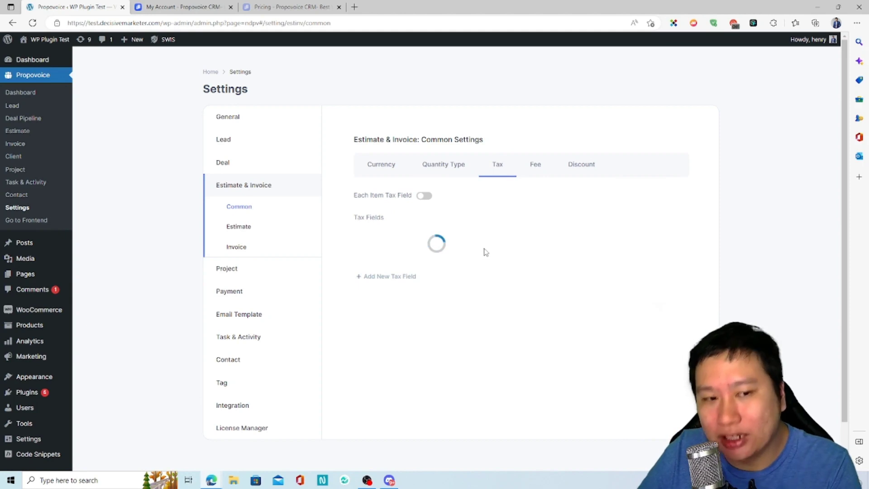
left_click(535, 165)
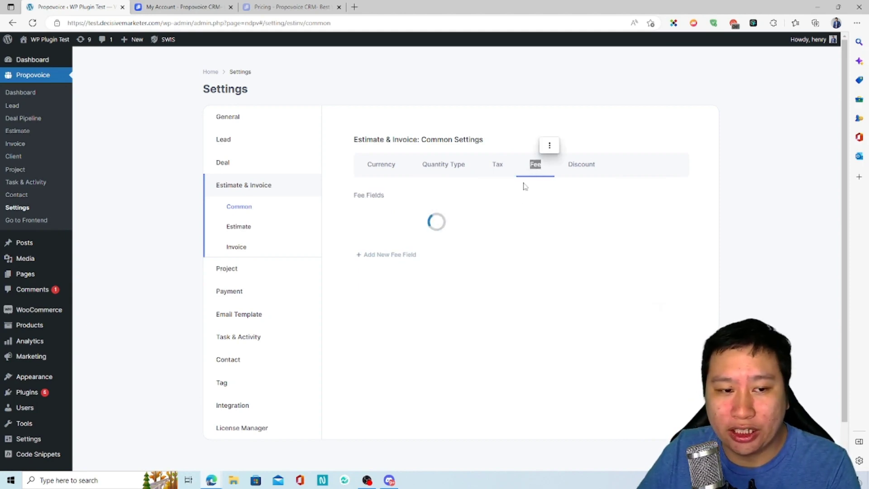
left_click(582, 169)
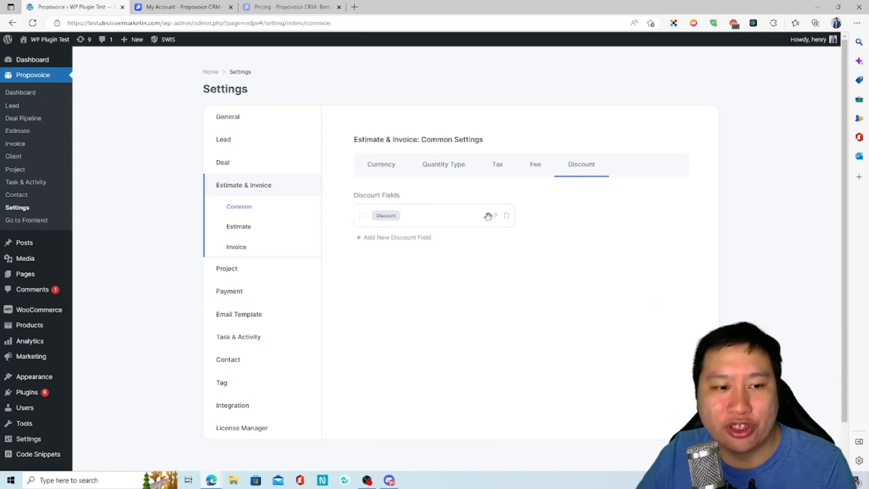
left_click(231, 230)
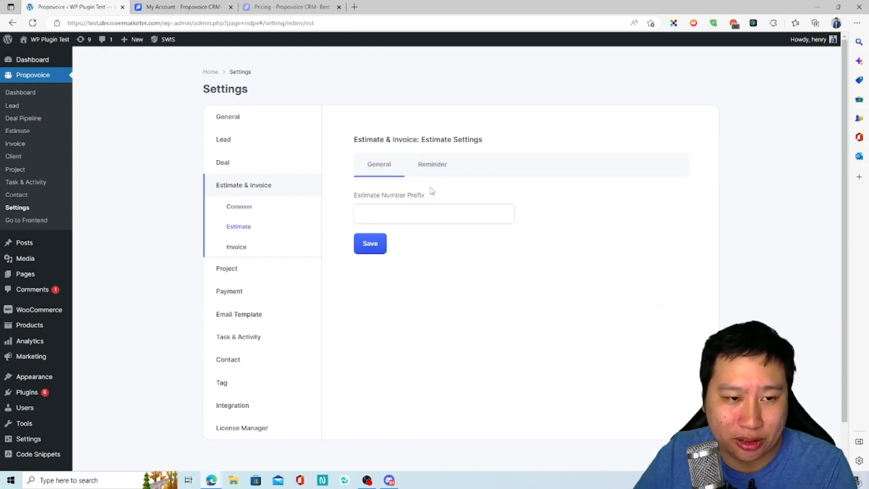
- Review the estimate number prefix and reminder options, then go to Invoice settings
left_click(431, 166)
left_click(398, 167)
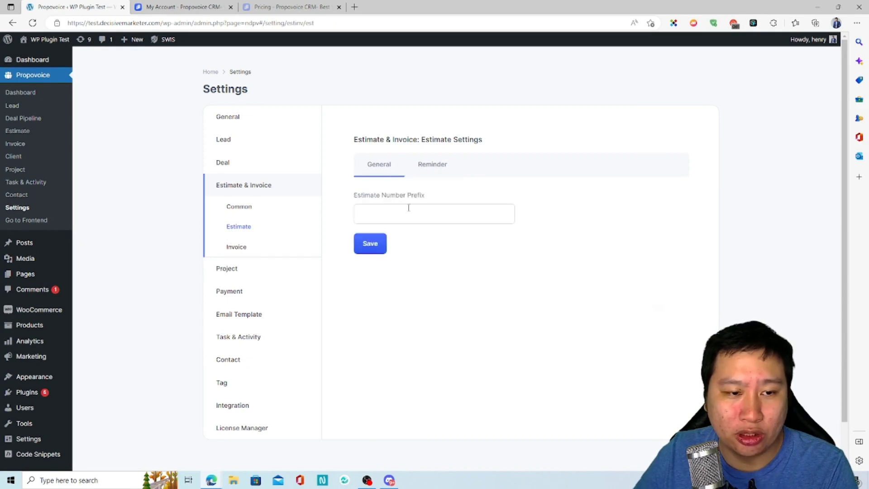
left_click(417, 214)
left_click(449, 167)
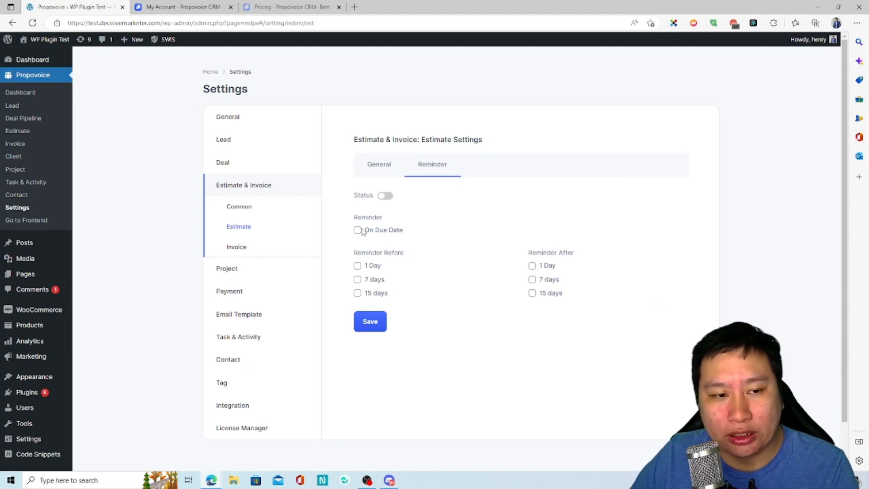
left_click(238, 247)
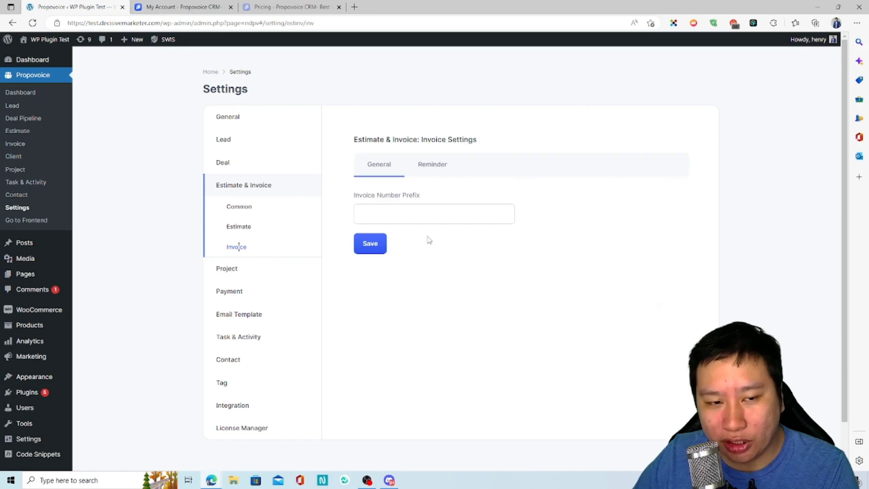
- Check the invoice number prefix and reminder options, then show the Project statuses
left_click(401, 216)
left_click(430, 164)
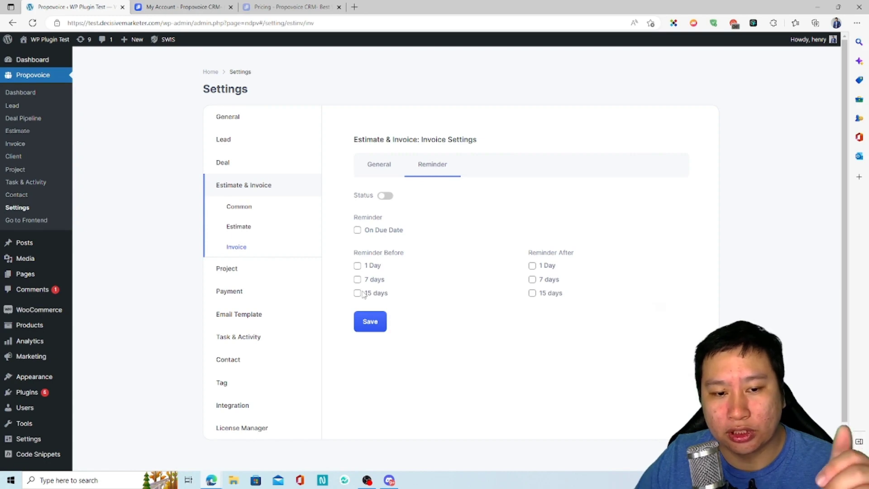
left_click(243, 271)
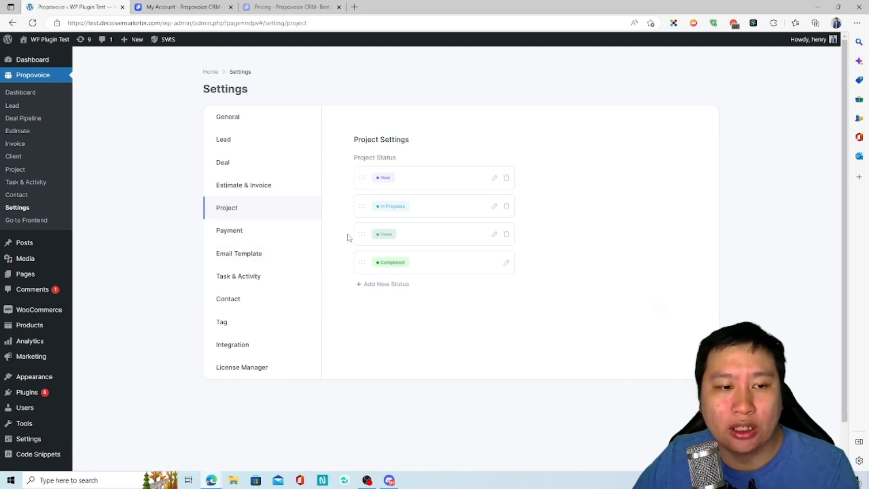
- Show Payment settings with Bank & Others, WC, Paypal and Stripe, after briefly revisiting Project
left_click(259, 233)
left_click(252, 211)
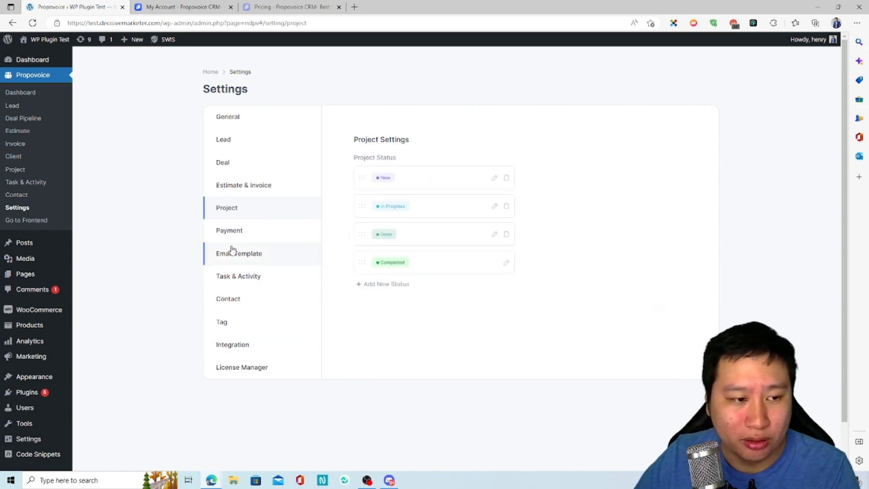
left_click(254, 234)
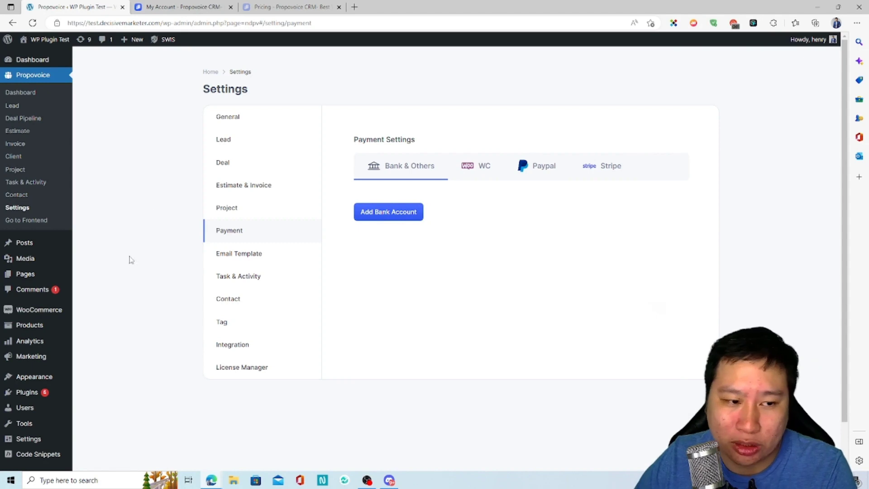
- Review the Estimate email template's subject and message fields
left_click(266, 256)
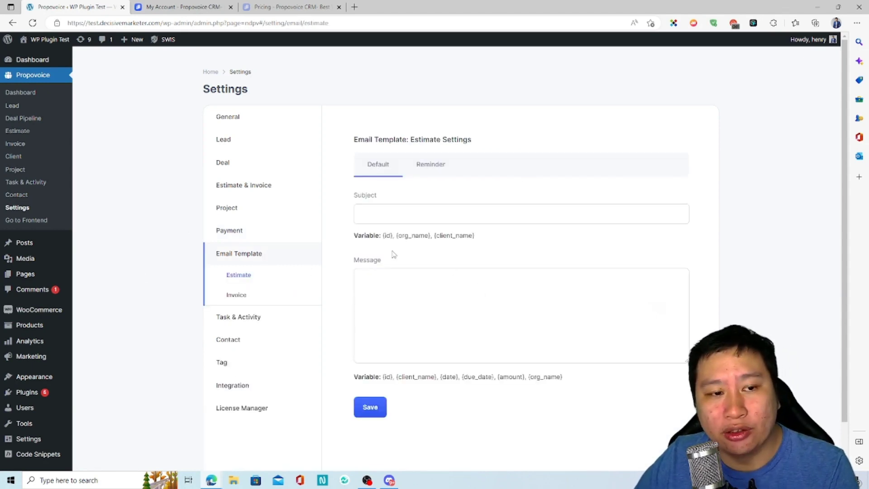
left_click_drag(410, 139, 521, 136)
left_click(535, 164)
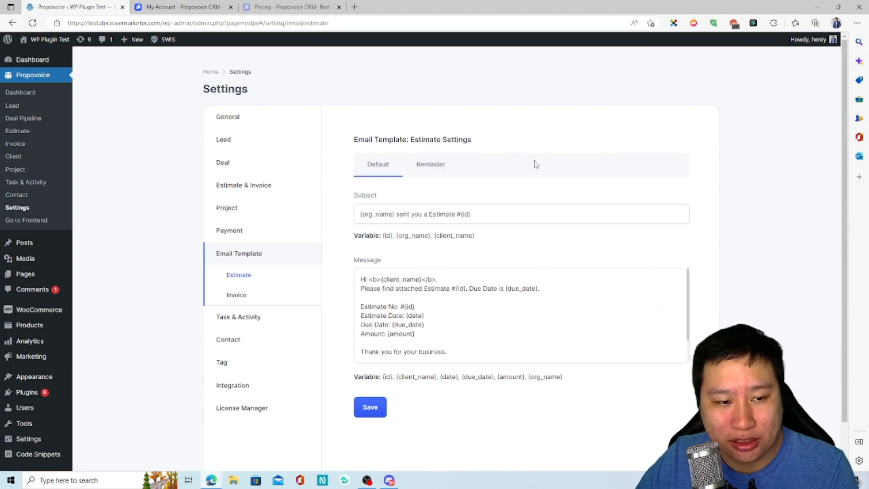
scroll(384, 302, "down", 1)
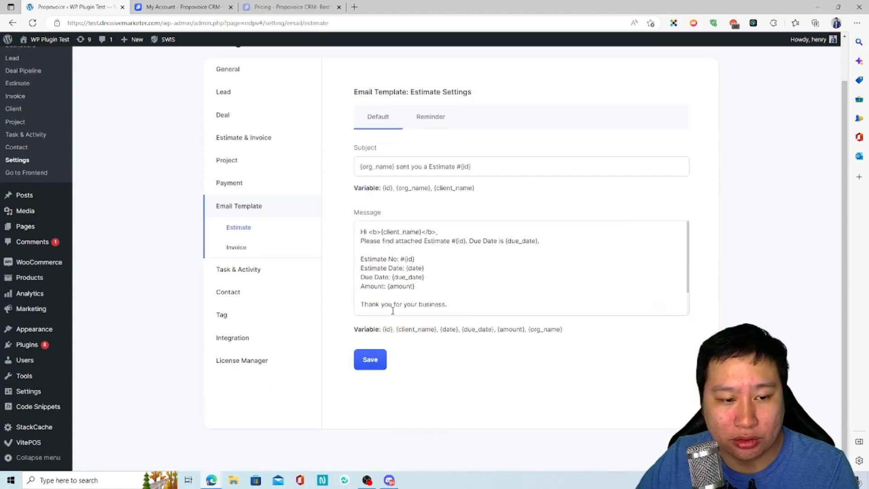
left_click(407, 286)
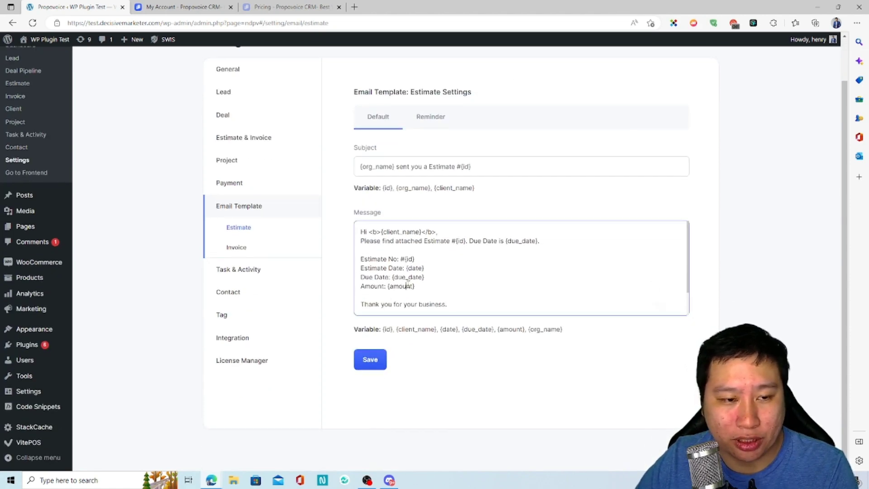
- Go through the Invoice email template's Default, Reminder and Recurring variants
left_click(240, 248)
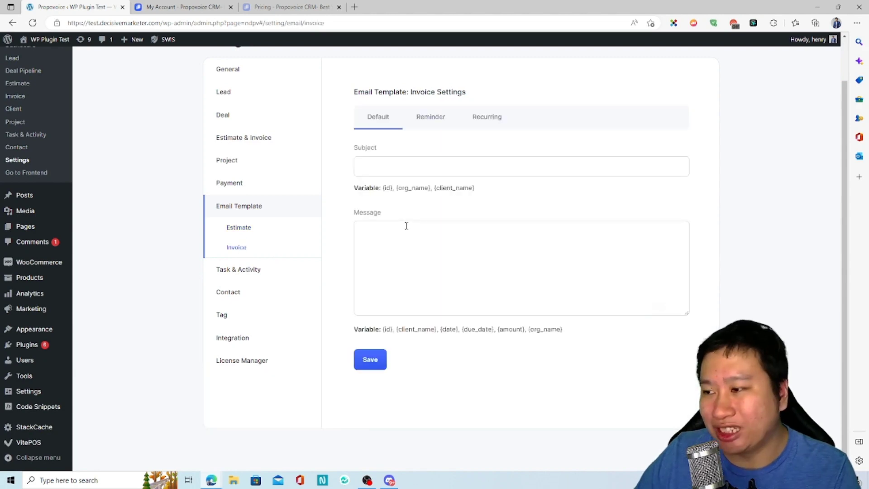
left_click(437, 247)
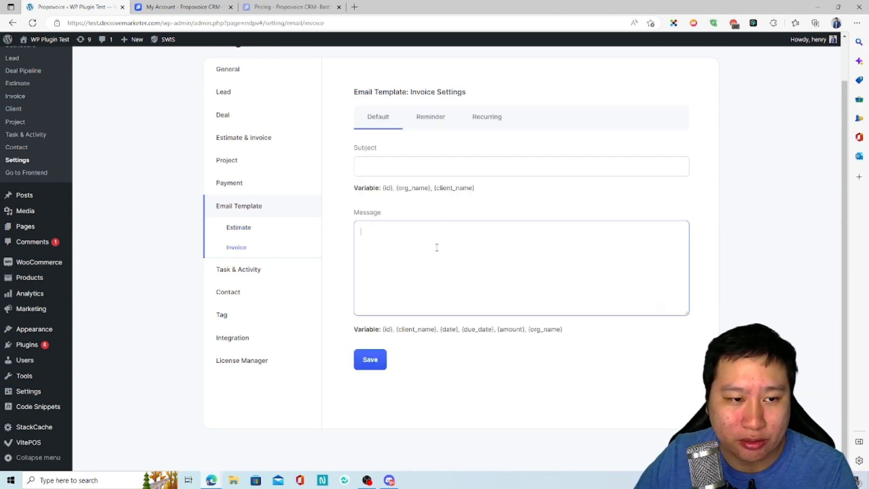
left_click(420, 167)
left_click(424, 123)
left_click(485, 120)
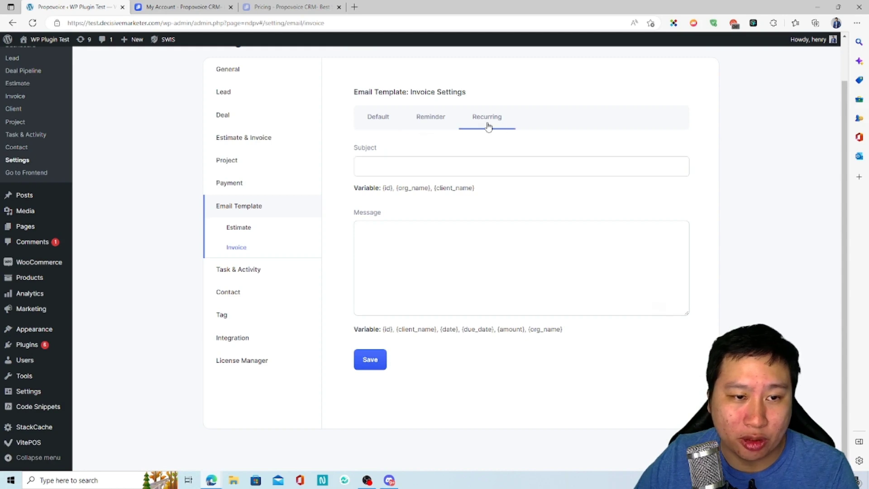
left_click(389, 125)
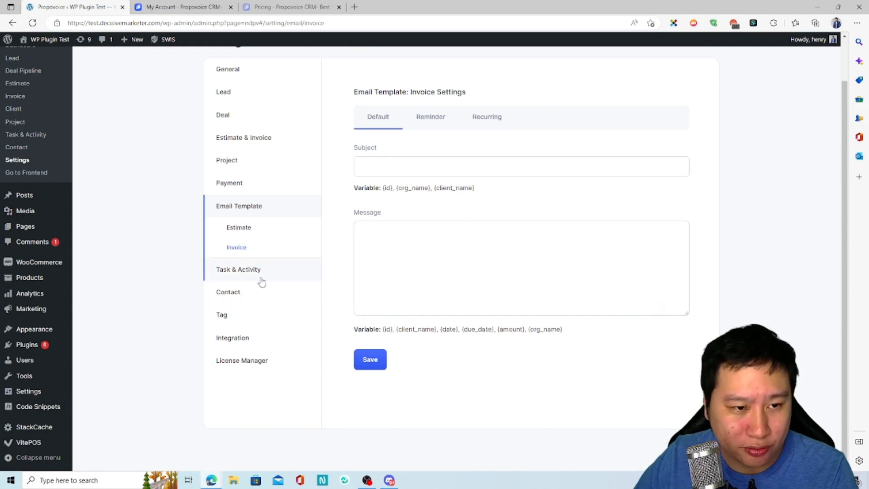
- Review the task statuses, types and priorities, then go to Contact settings
left_click(245, 271)
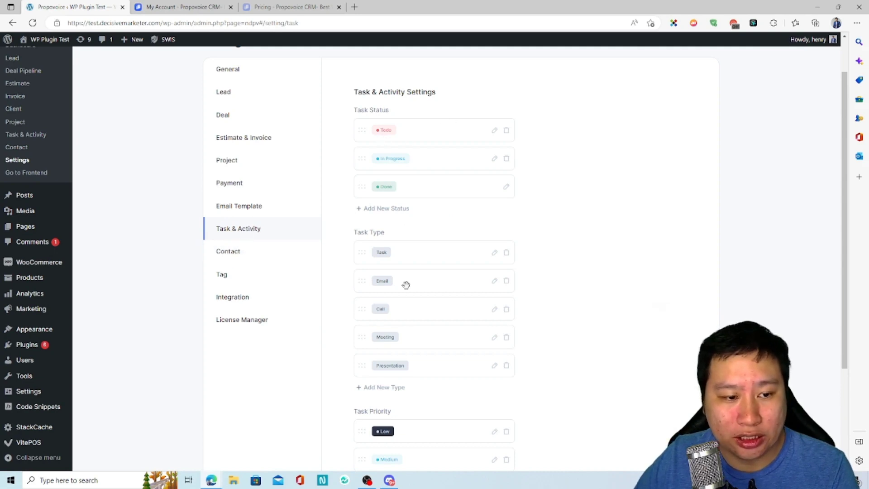
scroll(400, 272, "down", 3)
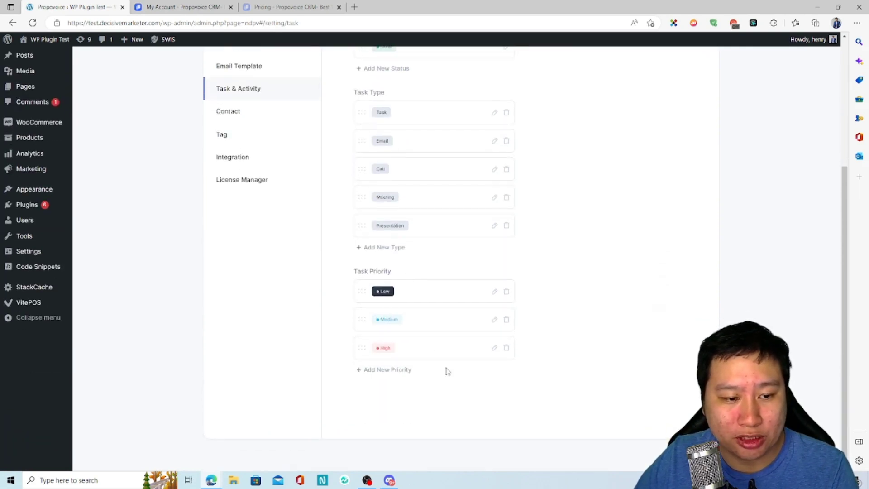
scroll(282, 321, "up", 3)
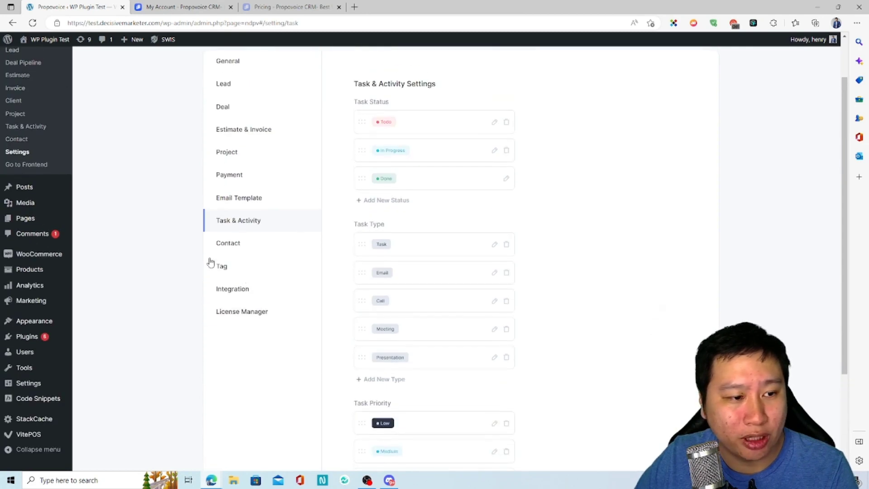
left_click(245, 247)
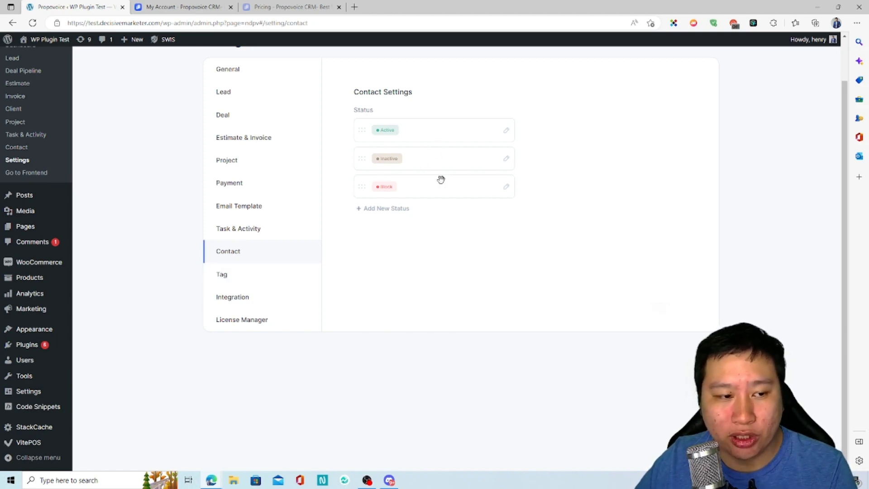
- Leave the Contact statuses for the Tag settings with Design, Development and Marketing tags
left_click(239, 282)
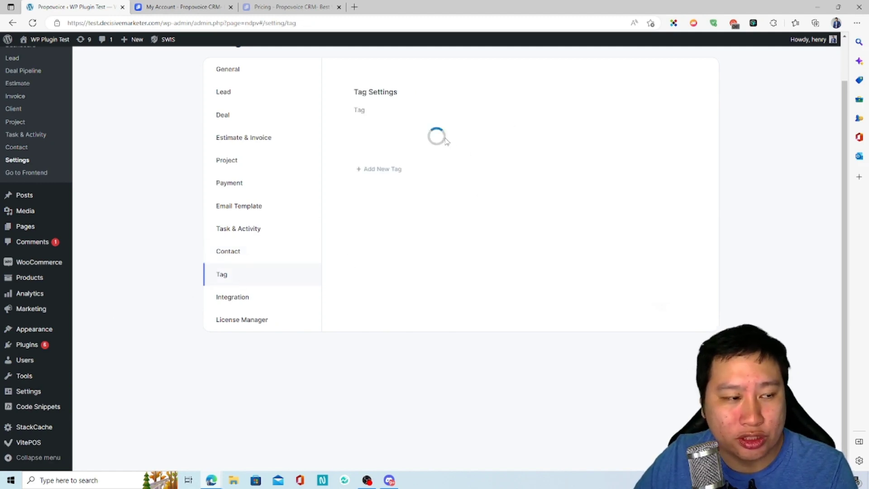
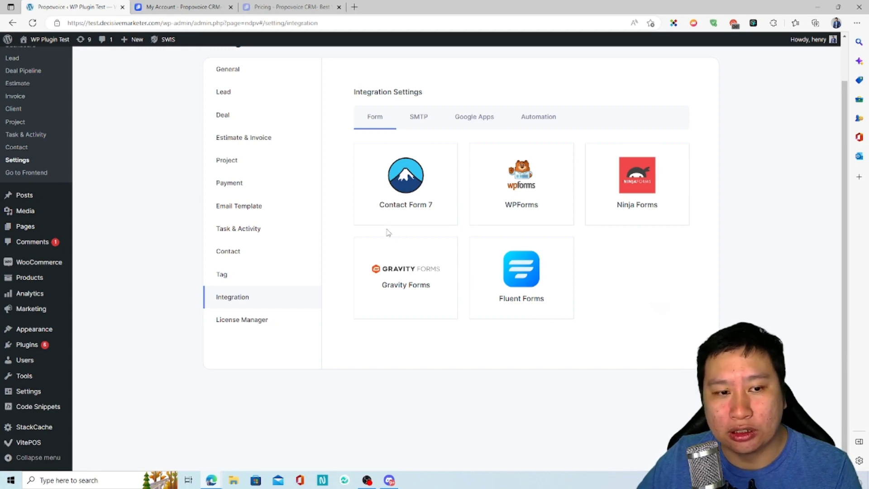
- Browse the Automation, Form and SMTP integration tabs
left_click(547, 120)
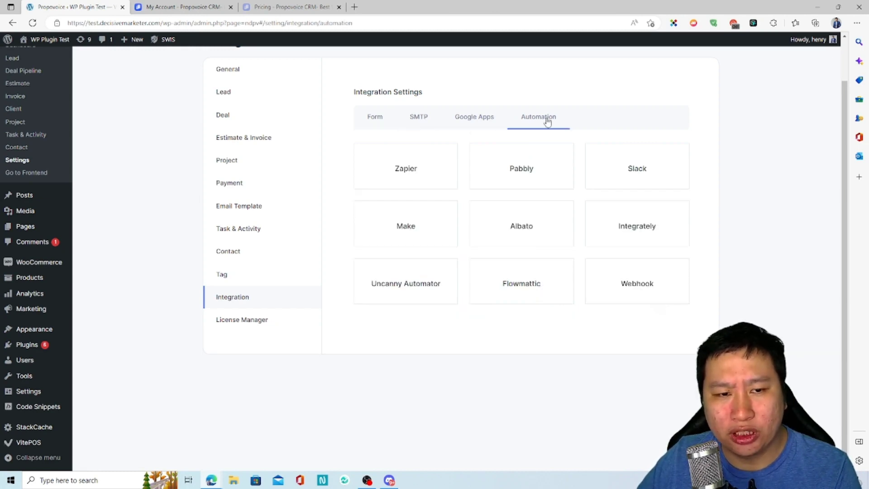
left_click(366, 120)
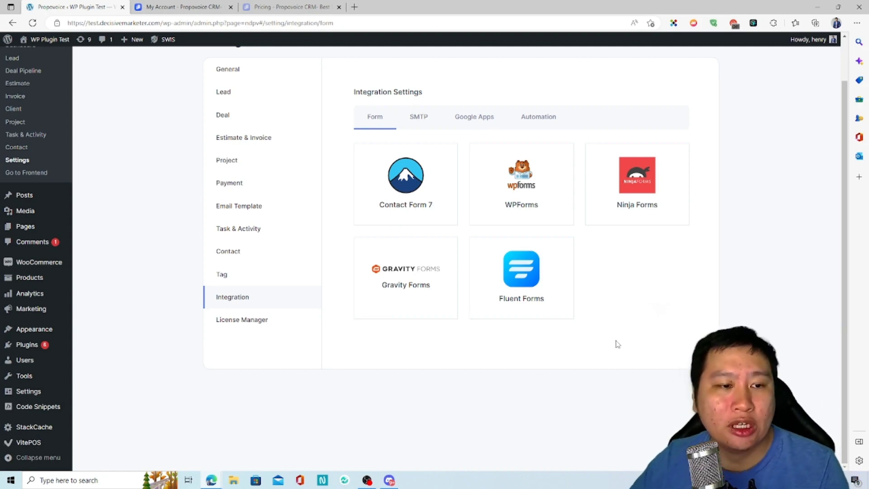
left_click(440, 125)
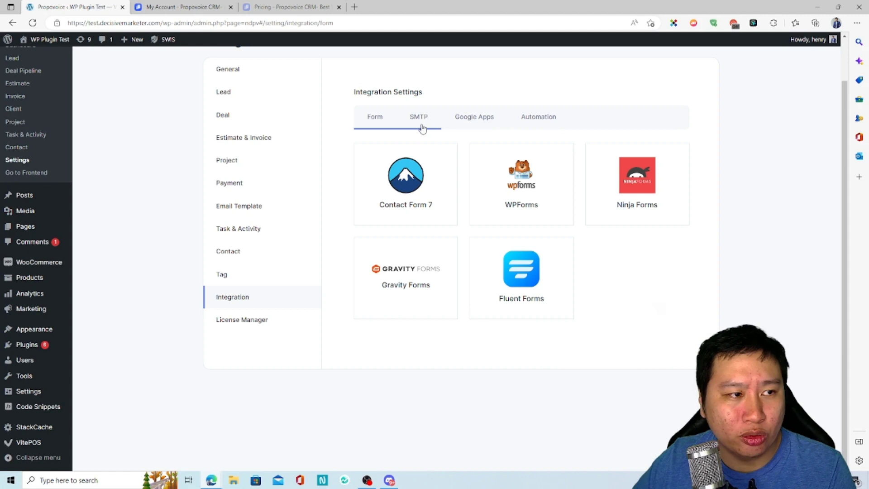
left_click(422, 129)
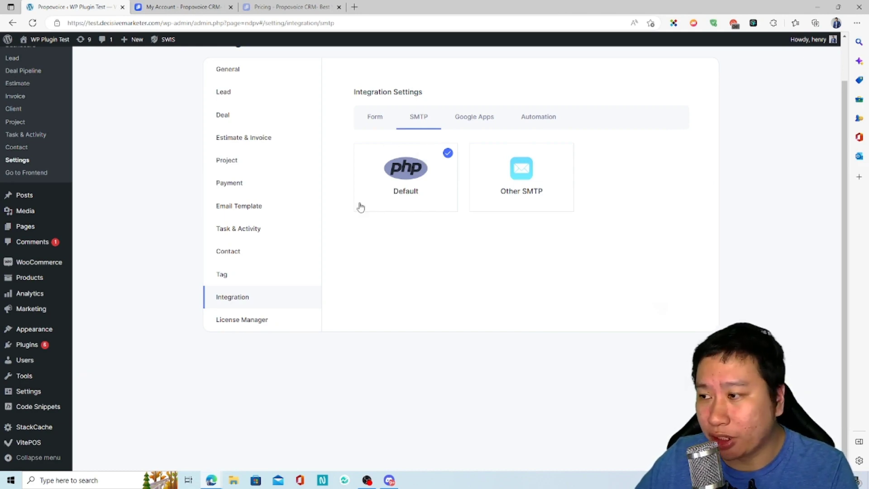
left_click(371, 124)
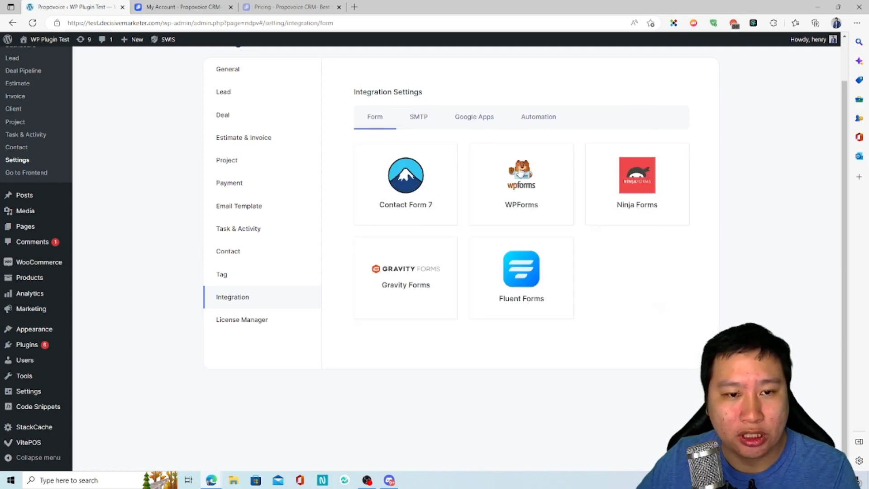
- Preview the Other SMTP server form, then show the Google Apps integration settings
left_click(416, 109)
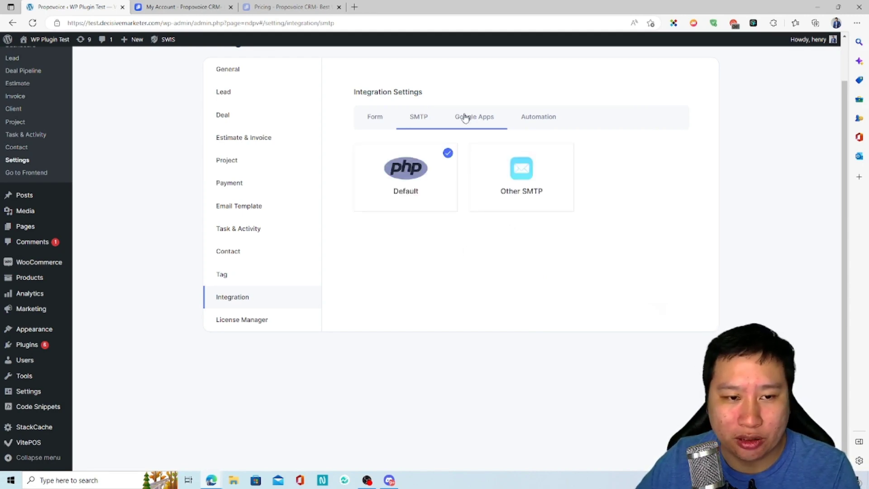
left_click(502, 188)
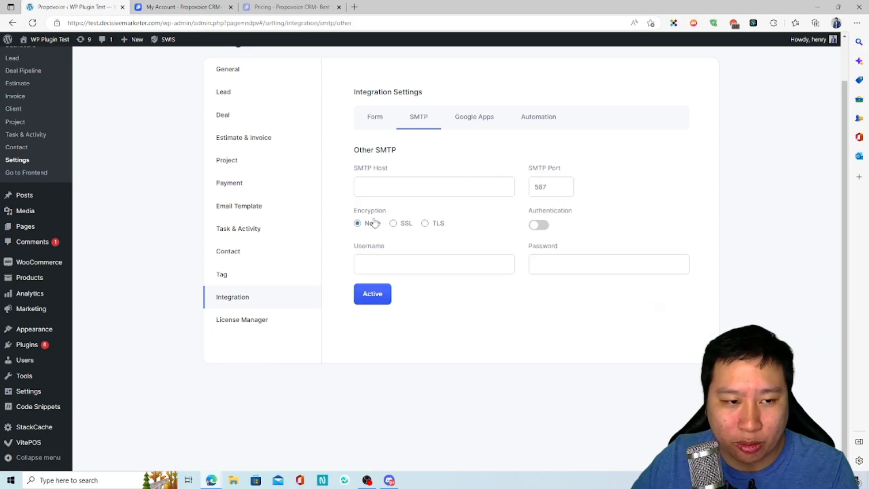
double_click(420, 118)
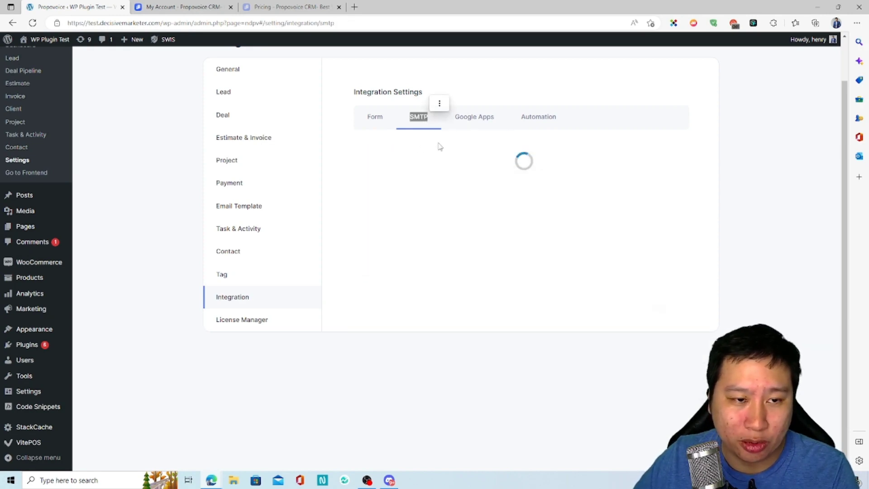
left_click(702, 124)
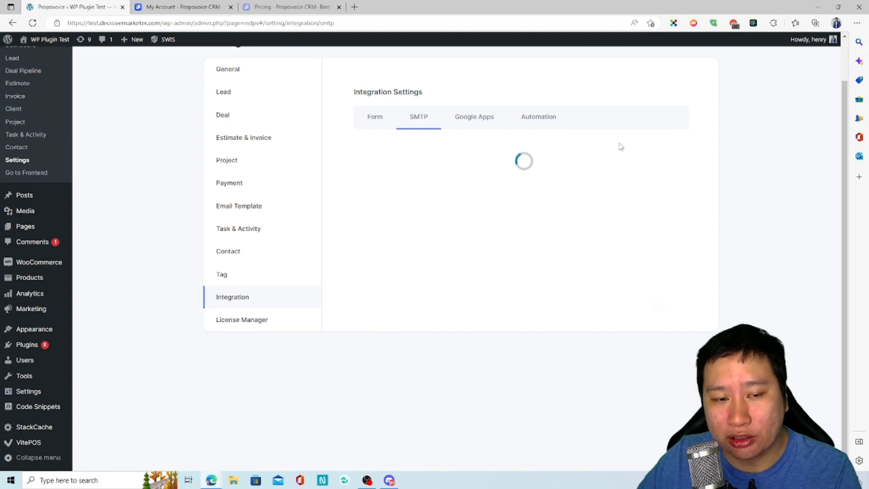
left_click(455, 117)
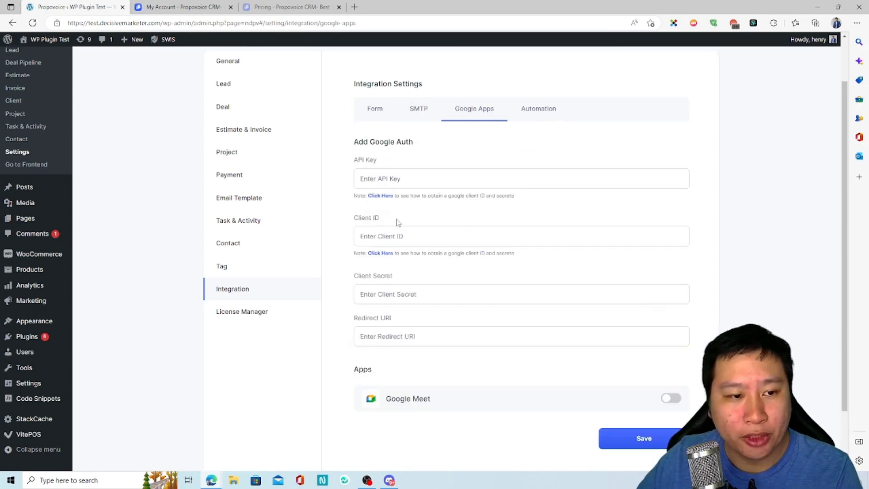
- Scroll the Google Apps settings, then list the automation integrations like Zapier, Pabbly and Slack
scroll(488, 349, "down", 2)
scroll(439, 317, "up", 4)
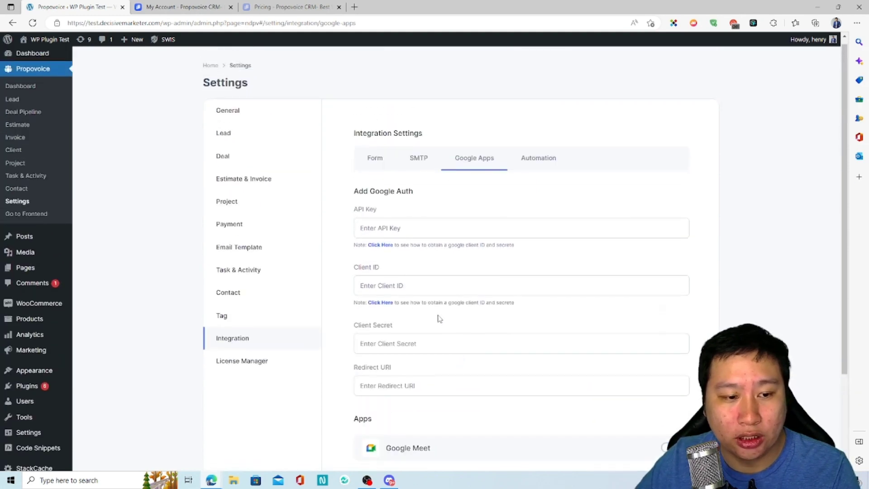
scroll(453, 312, "down", 2)
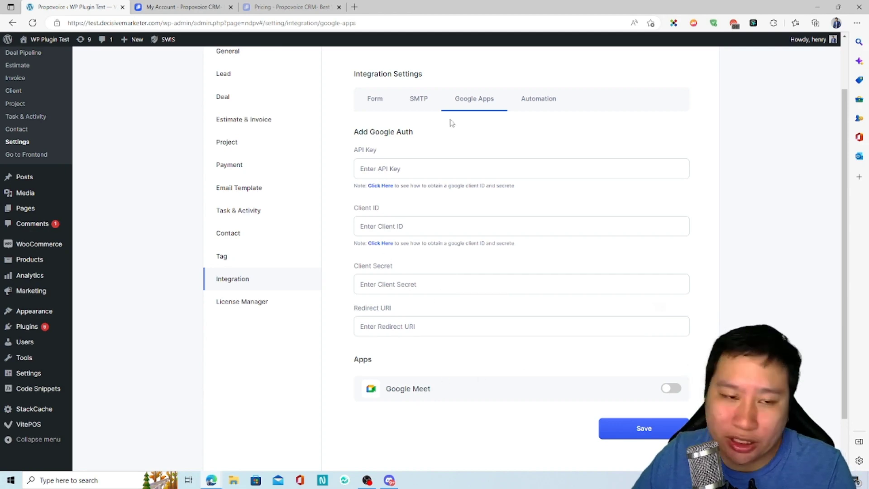
left_click(549, 110)
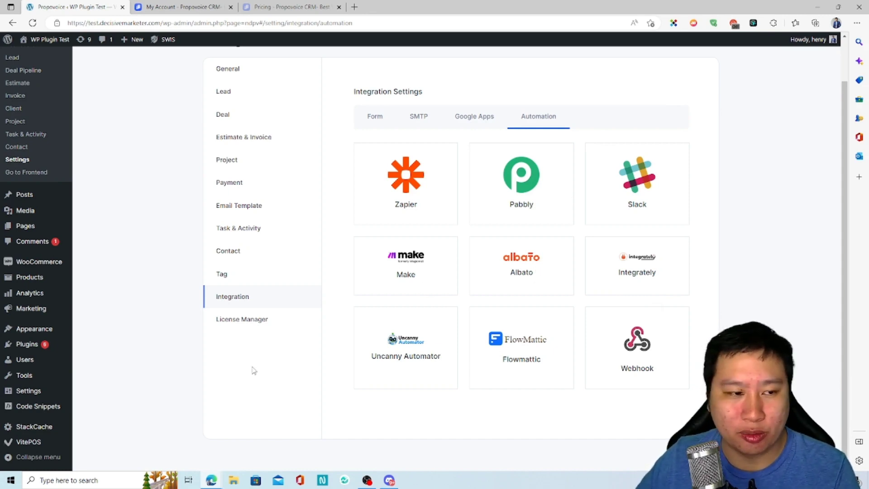
- Review the valid license in License Manager, then return to the Dashboard overview
left_click(255, 322)
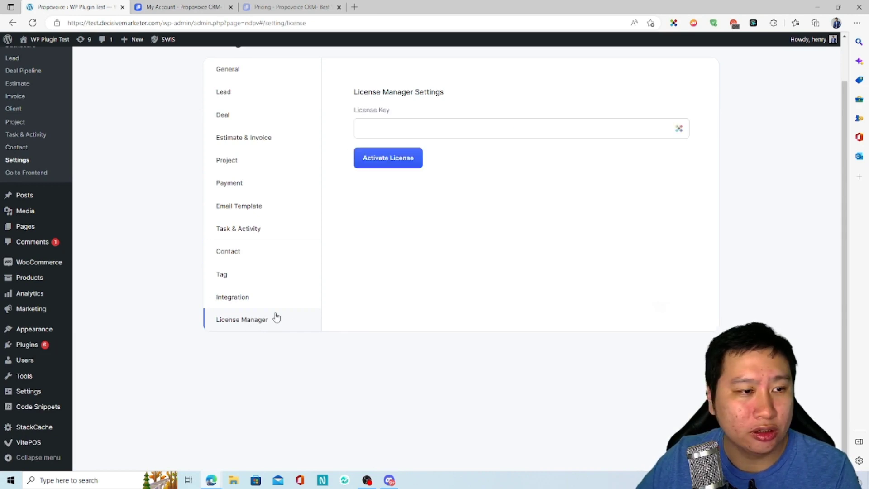
scroll(249, 313, "up", 2)
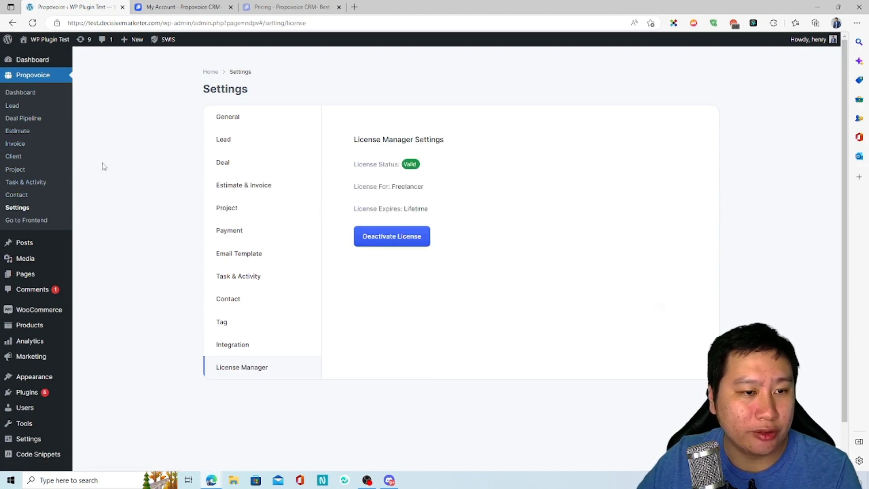
left_click(23, 106)
left_click(32, 94)
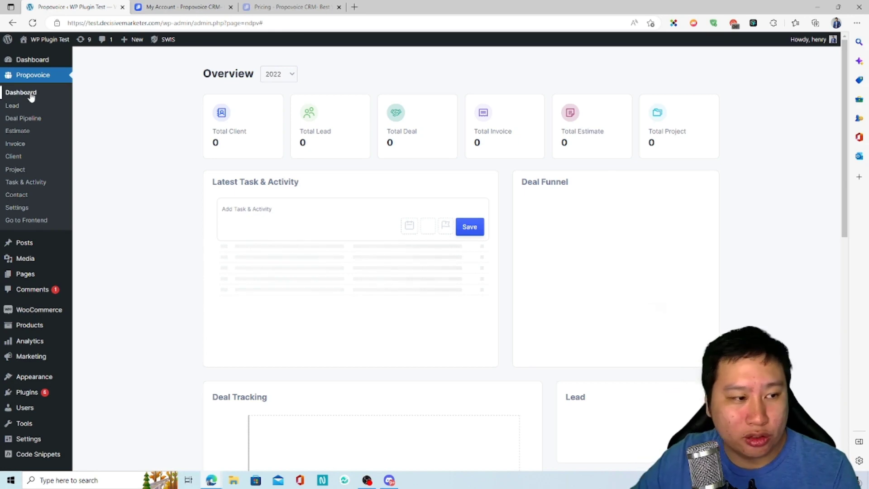
- Open the frontend Propovoice workspace in a new tab and scroll through it
right_click(40, 222)
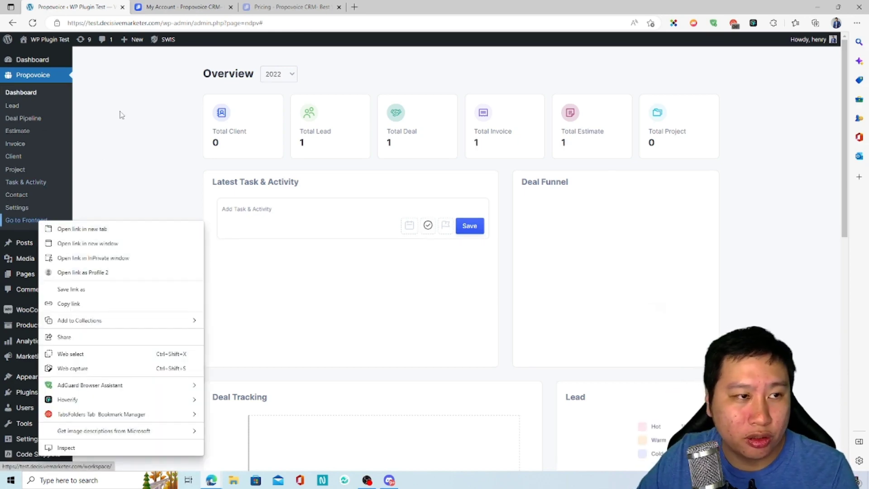
left_click(82, 229)
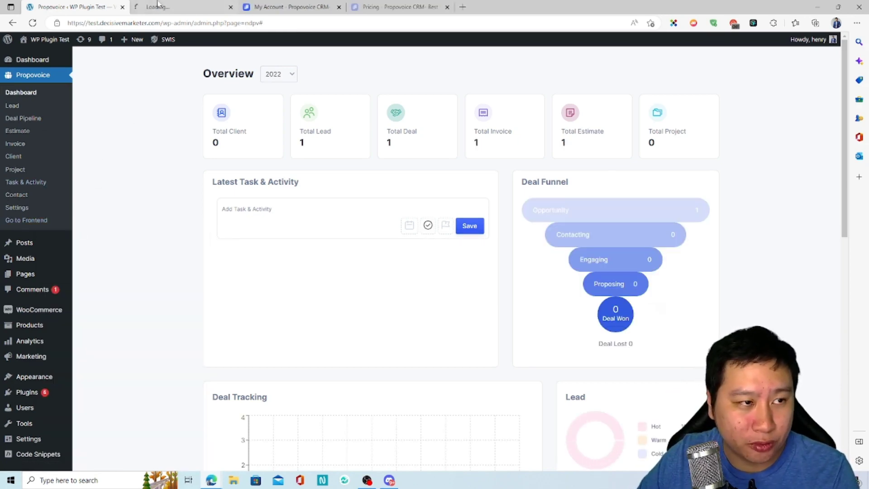
left_click(173, 6)
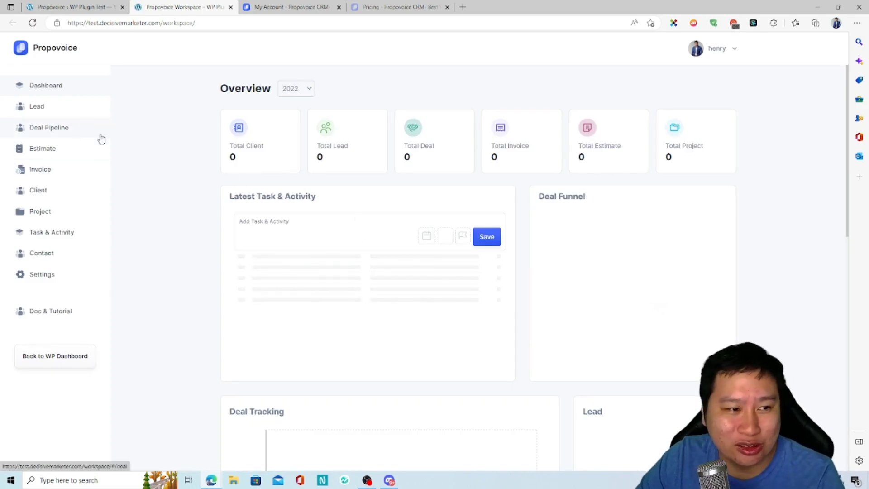
scroll(207, 284, "down", 10)
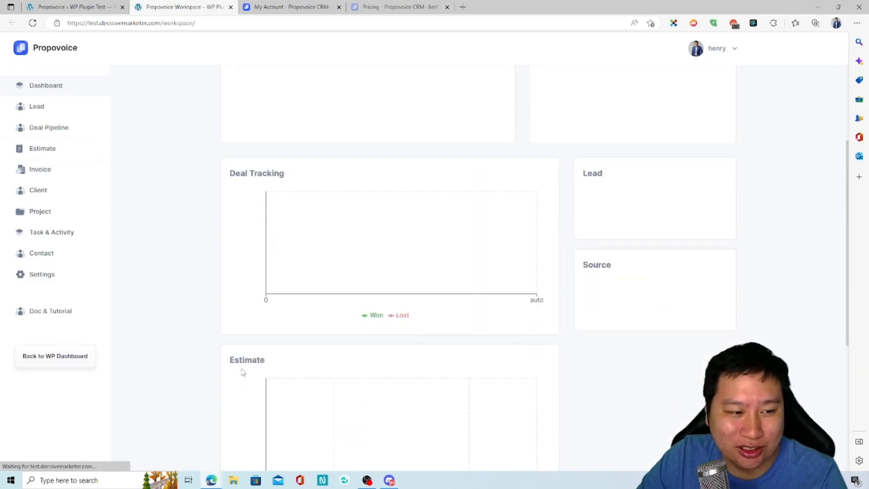
scroll(181, 306, "up", 10)
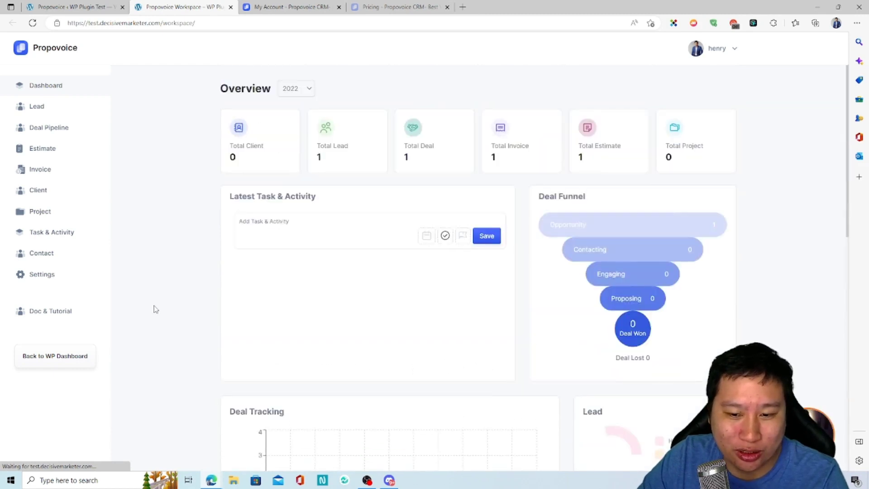
scroll(163, 278, "down", 2)
scroll(344, 244, "up", 1)
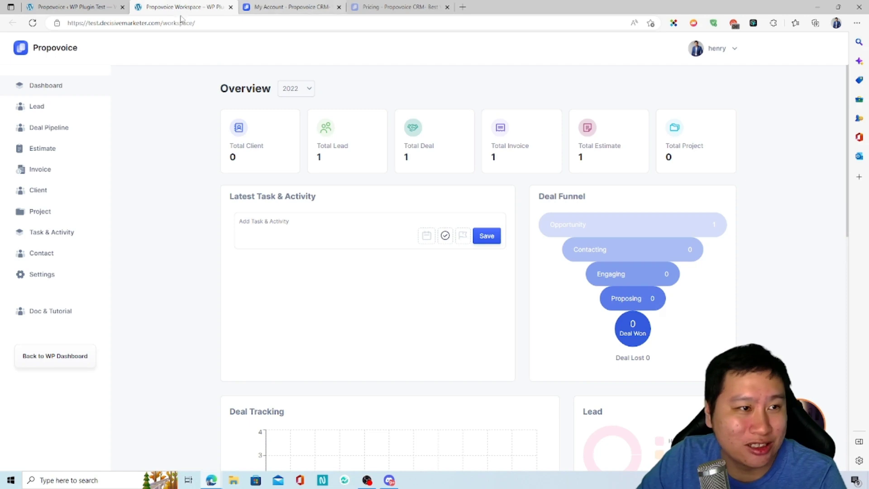
- Back in the admin tab, open the Code Snippets Header & Footer page
left_click(71, 6)
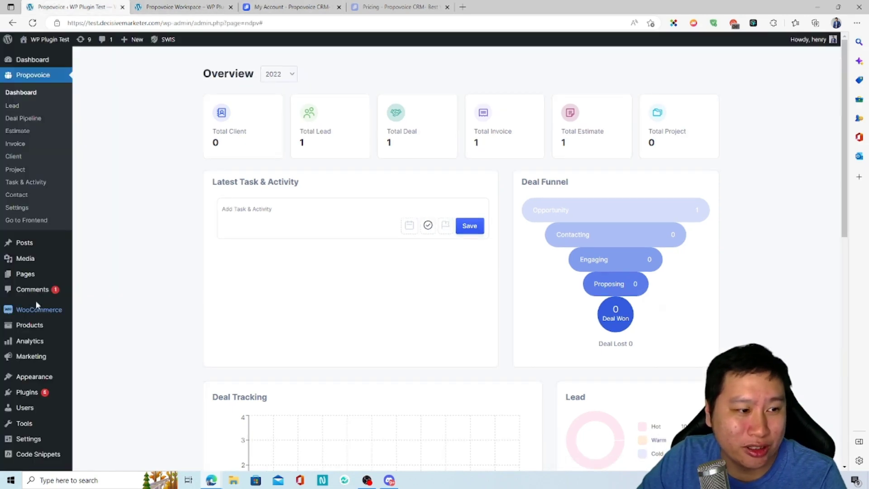
scroll(41, 351, "down", 4)
scroll(27, 287, "up", 1)
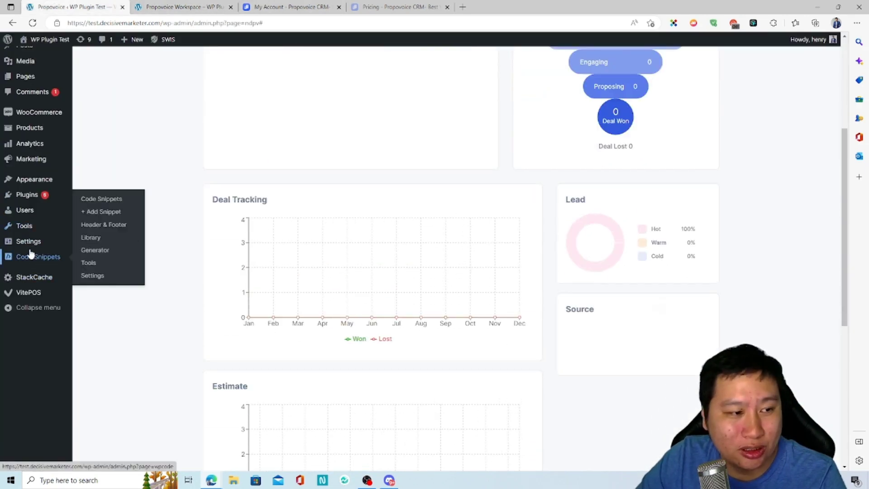
mouse_move(70, 262)
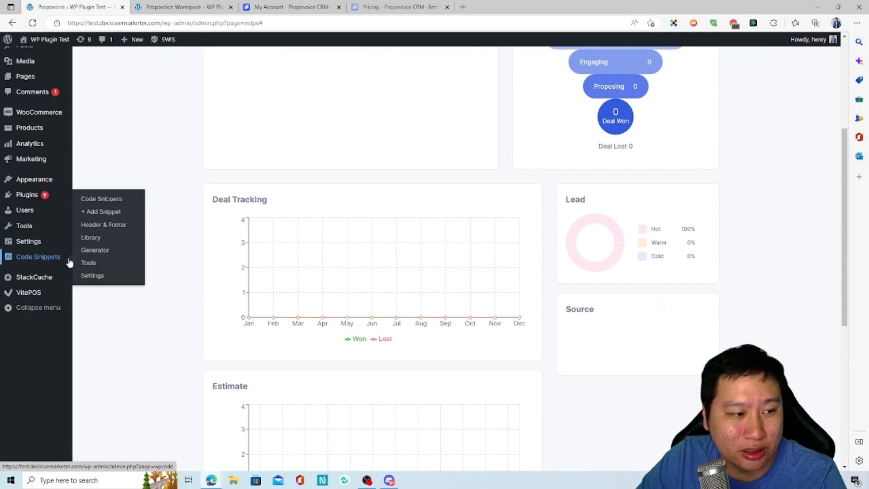
left_click(94, 224)
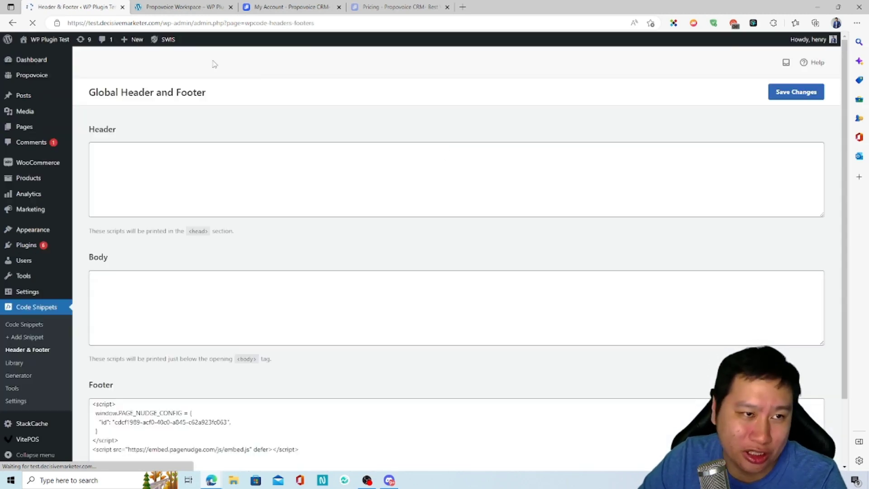
- Delete the PageNudge script from the Header & Footer footer box and save
left_click(178, 7)
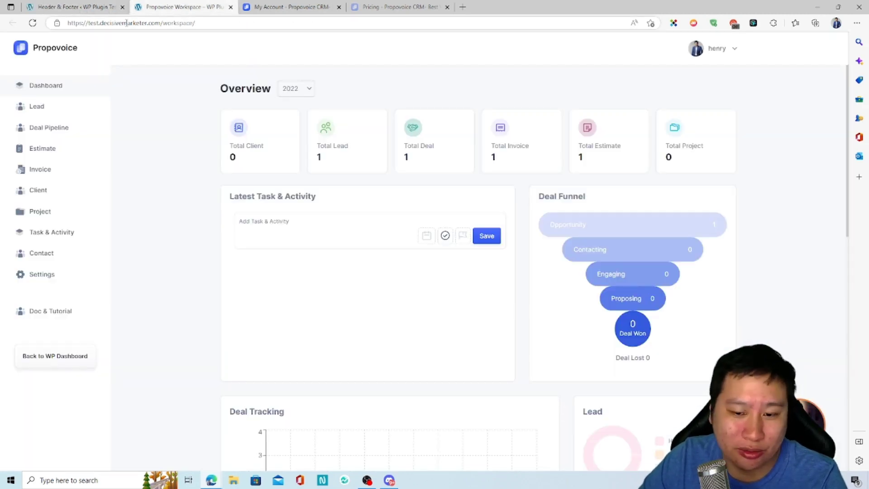
left_click(73, 5)
scroll(263, 336, "down", 5)
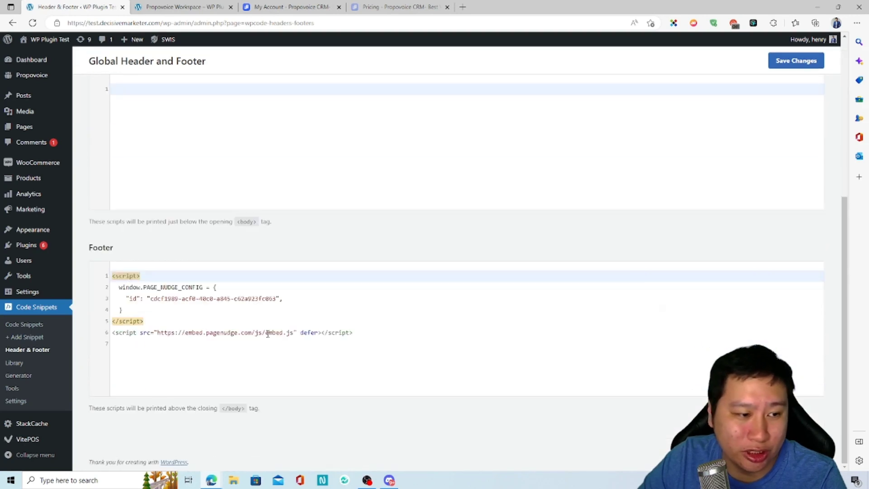
left_click(353, 315)
key("ctrl+a")
key("BackSpace")
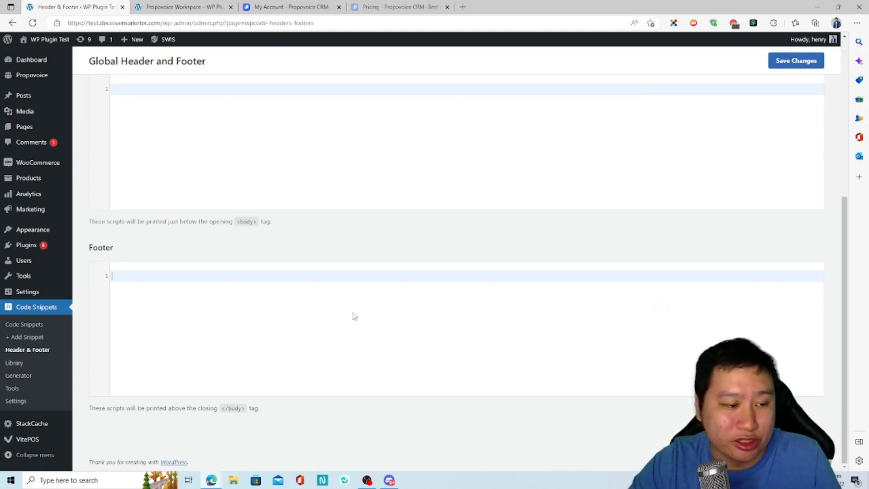
left_click(797, 60)
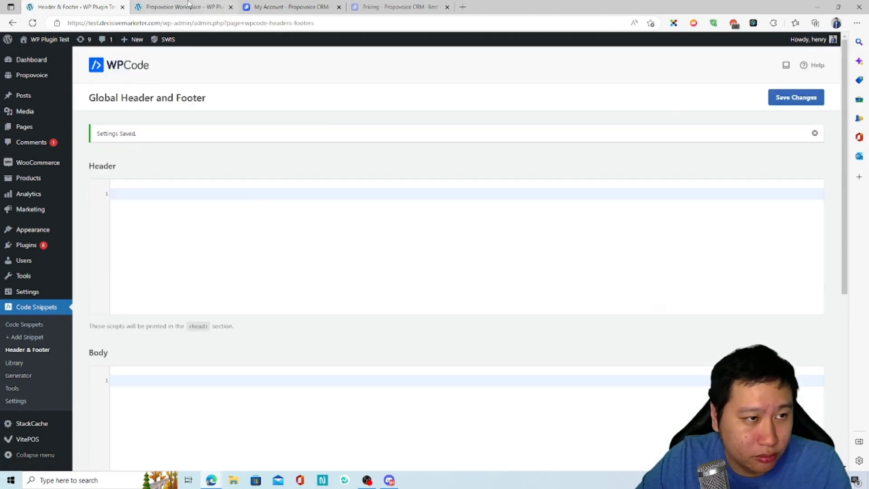
- Scroll the workspace dashboard down to the empty Estimate and Invoice charts and back
left_click(183, 7)
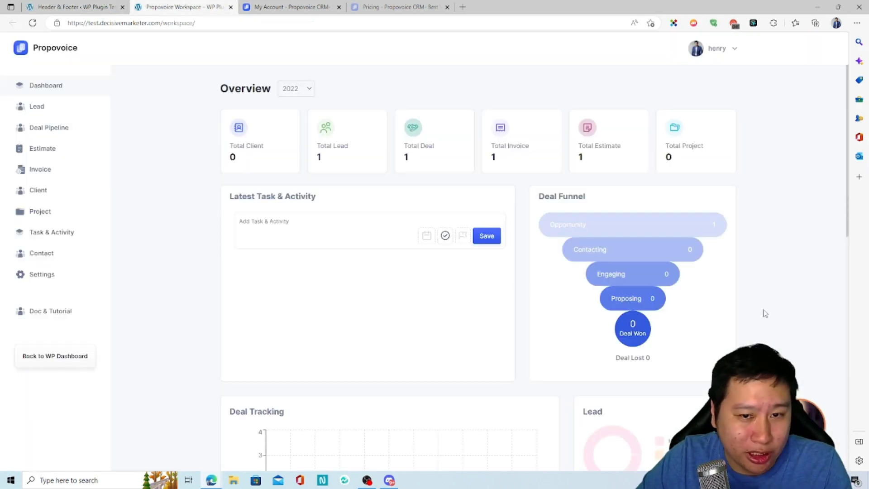
scroll(619, 281, "down", 10)
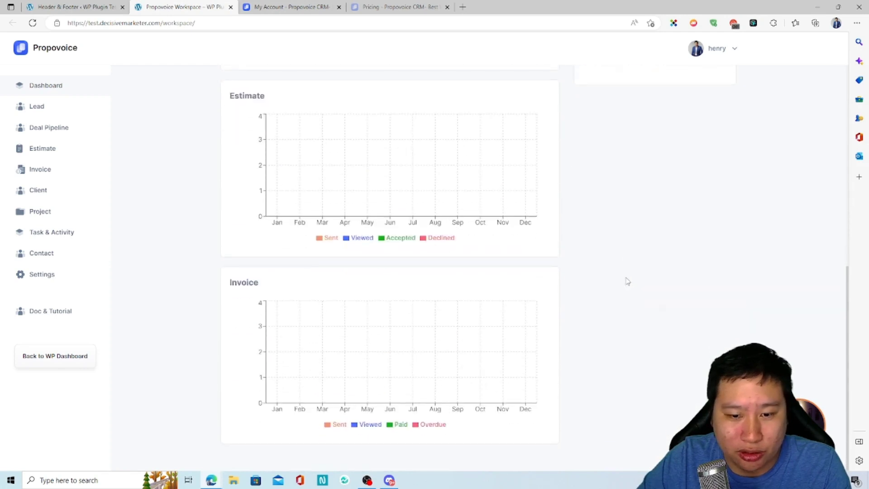
scroll(549, 266, "up", 10)
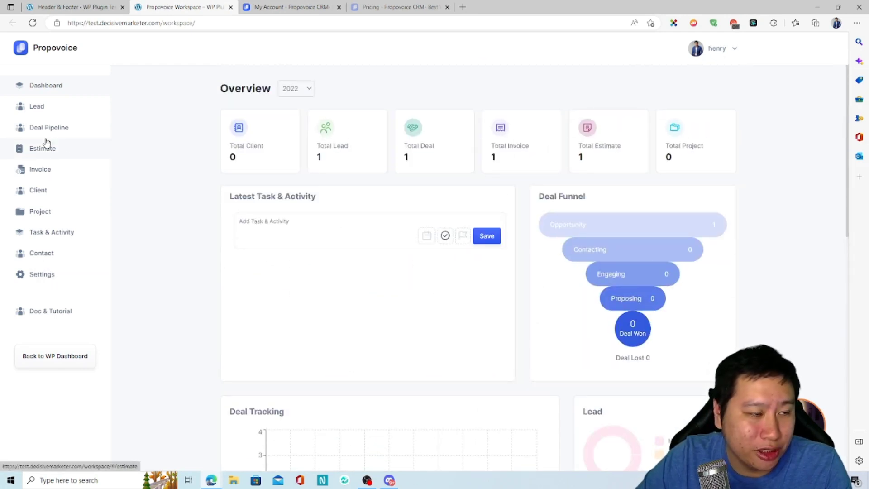
- Visit workspace Settings and the Dashboard, then show the Lead list with its Hot lead
left_click(48, 275)
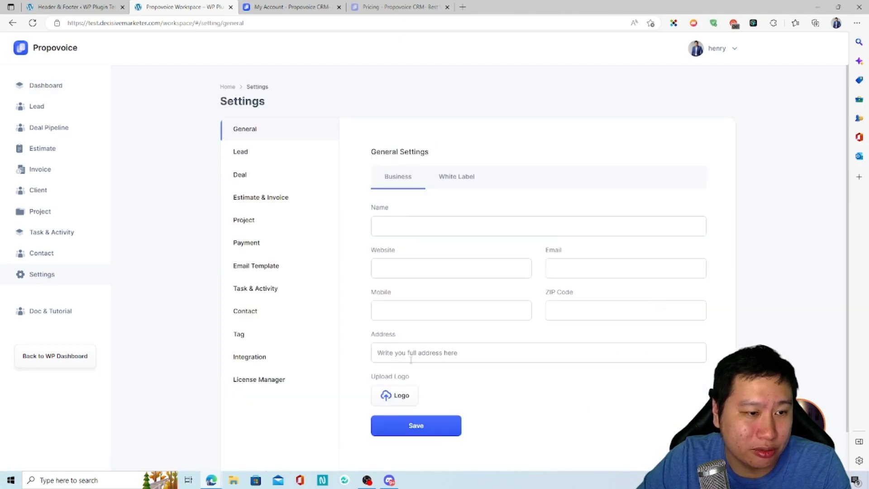
left_click(52, 88)
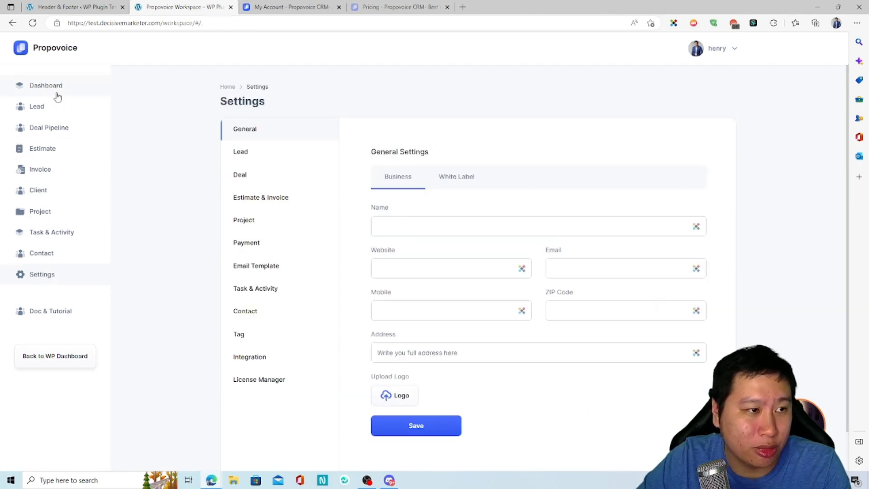
scroll(461, 290, "down", 10)
scroll(466, 300, "up", 10)
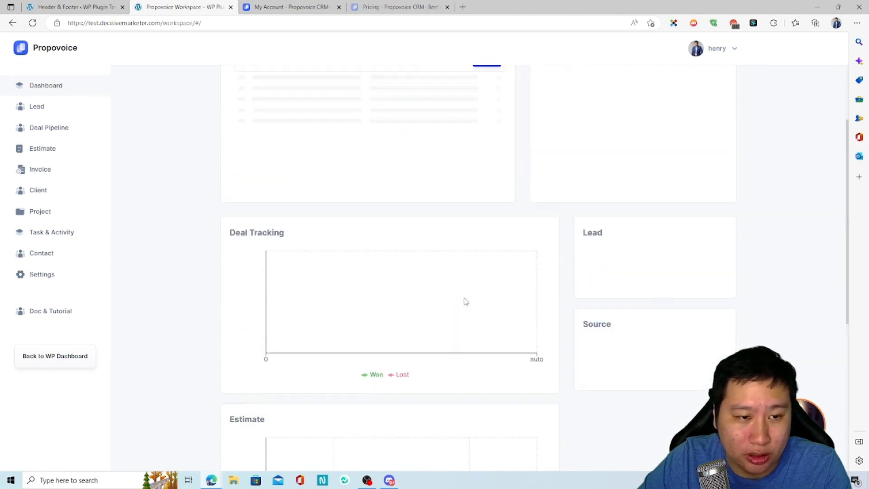
left_click(54, 108)
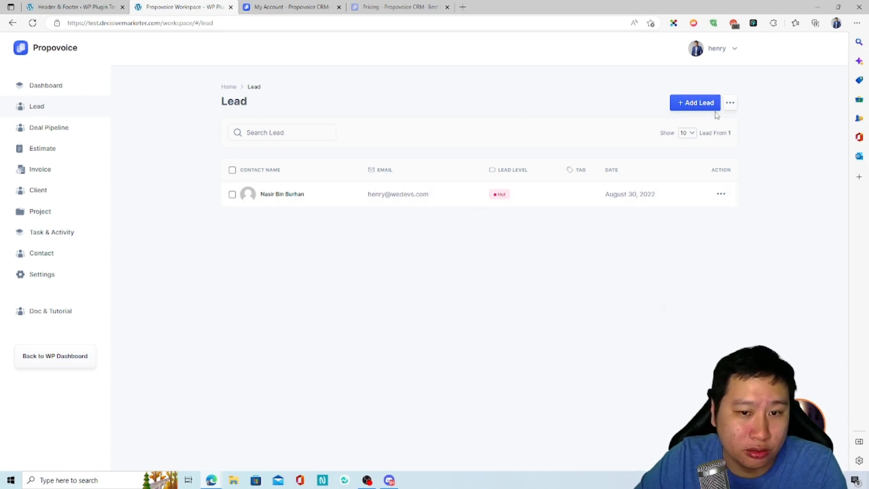
left_click(689, 103)
scroll(469, 309, "down", 1)
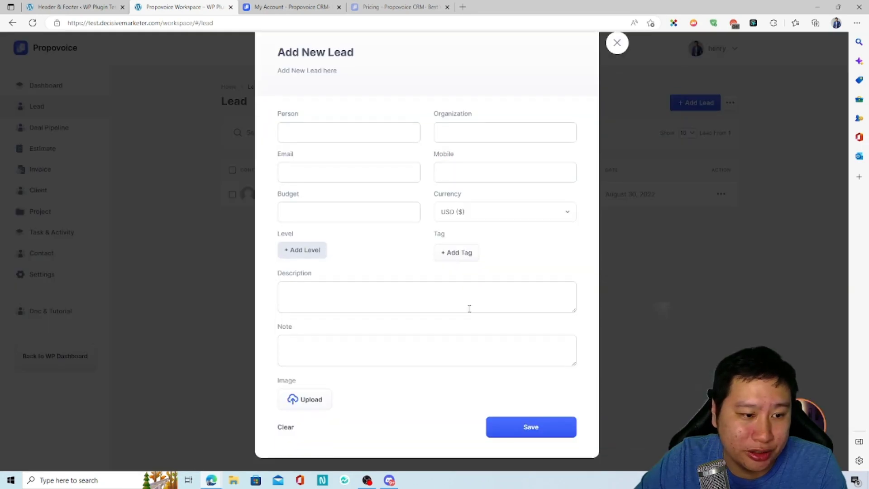
left_click(334, 132)
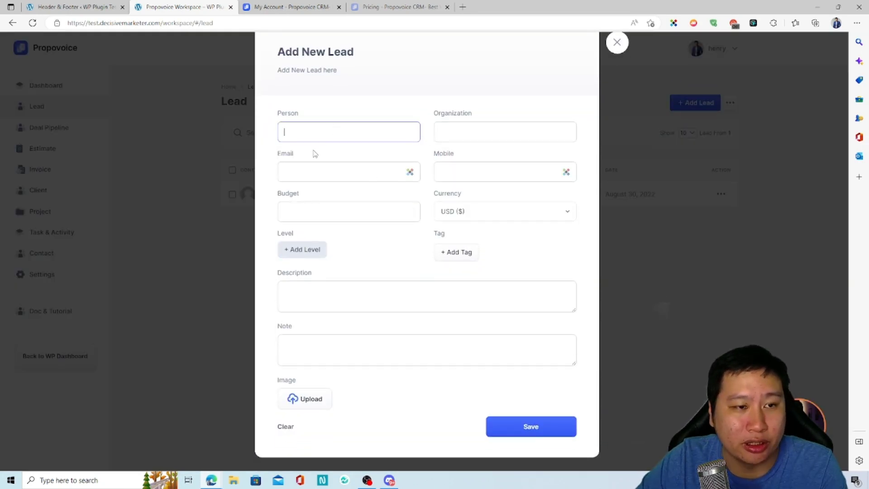
left_click(491, 127)
left_click(363, 190)
left_click(352, 179)
left_click(468, 166)
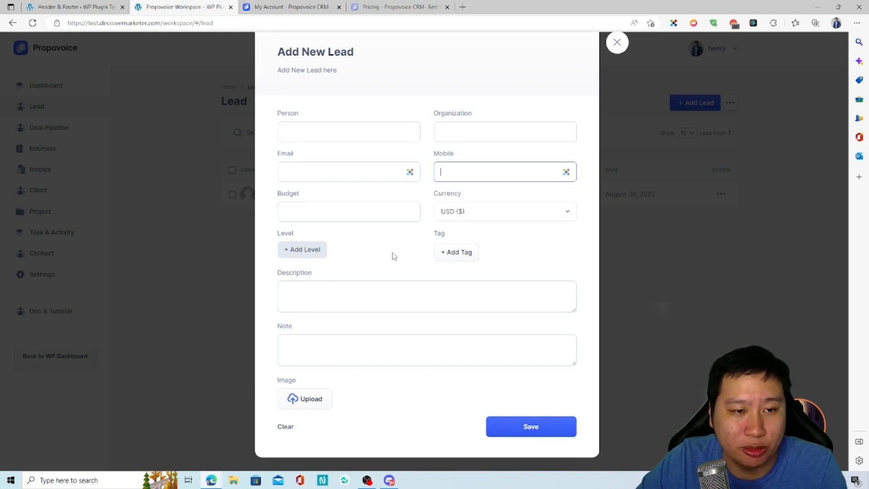
left_click(332, 219)
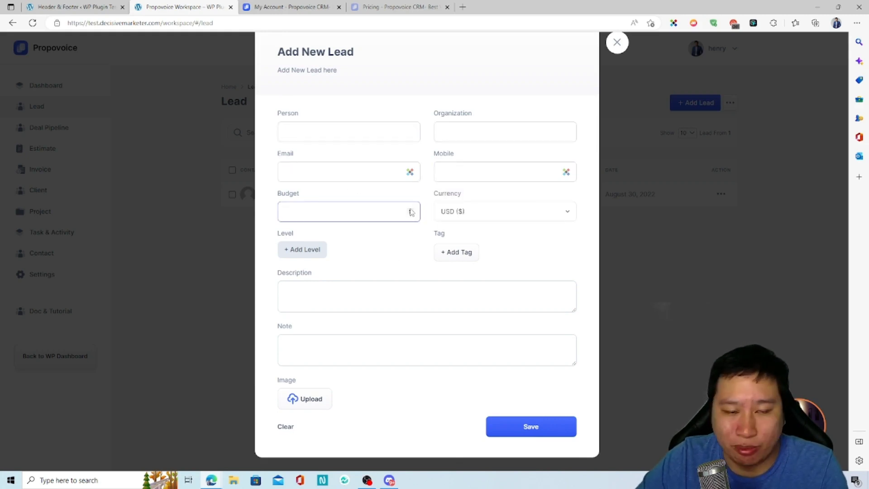
left_click(463, 210)
left_click(463, 211)
left_click(460, 212)
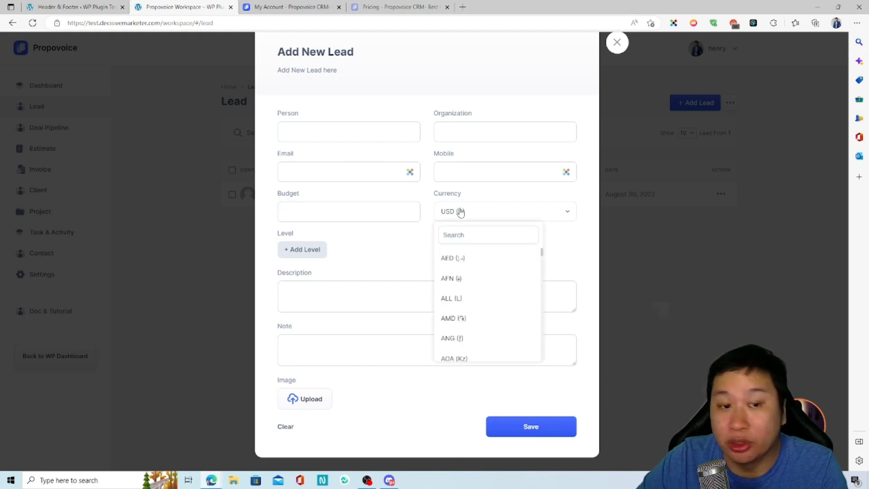
left_click(460, 211)
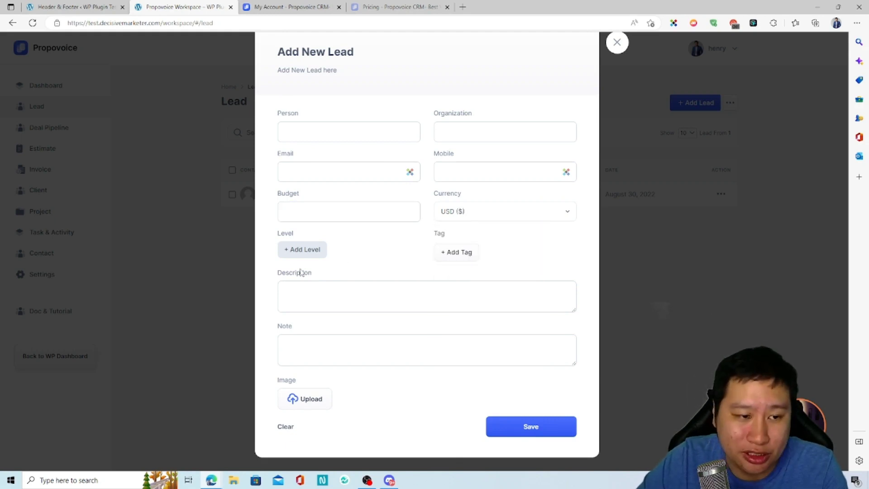
left_click(304, 250)
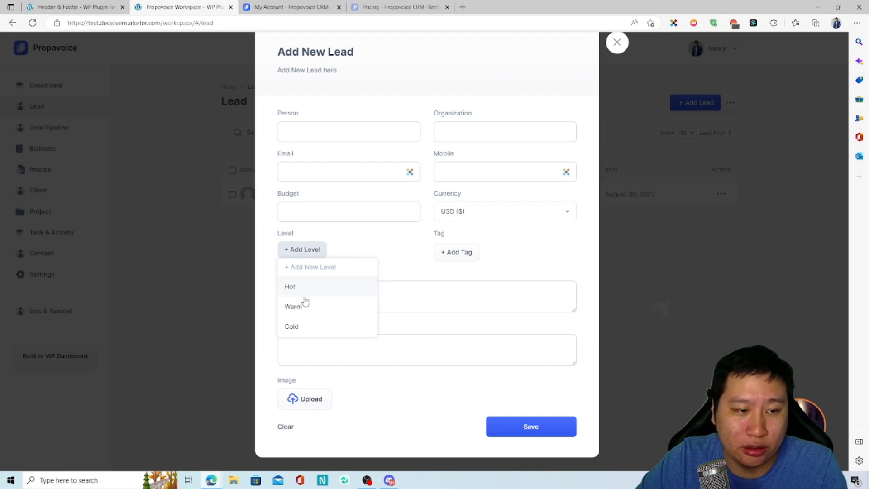
left_click(309, 253)
left_click(300, 249)
left_click(300, 249)
left_click(452, 256)
left_click(400, 266)
left_click(454, 253)
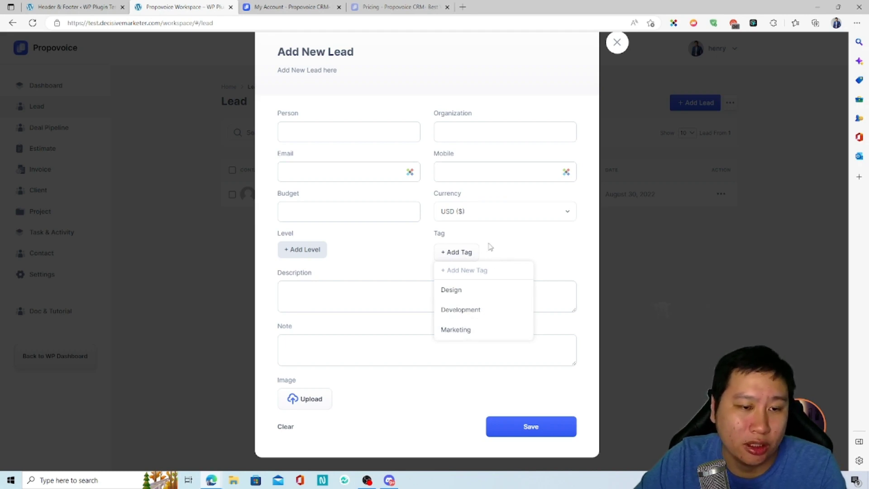
left_click(450, 254)
left_click(355, 306)
left_click(340, 365)
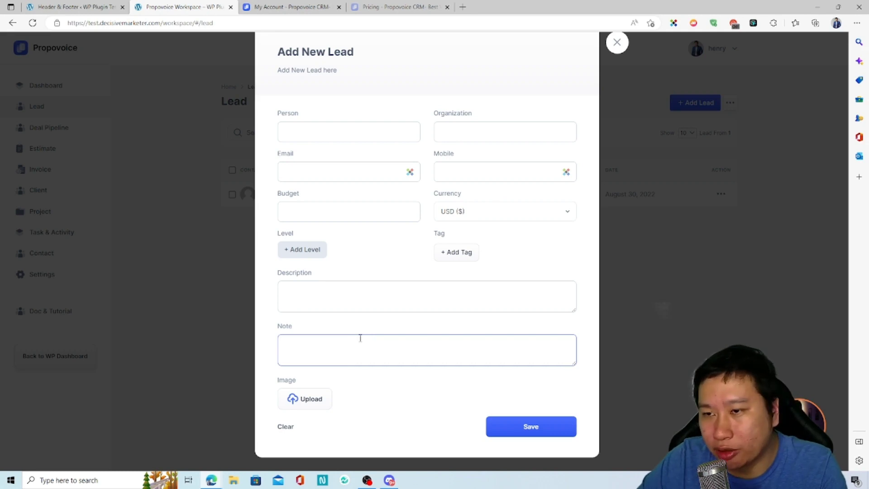
left_click(324, 286)
left_click(319, 336)
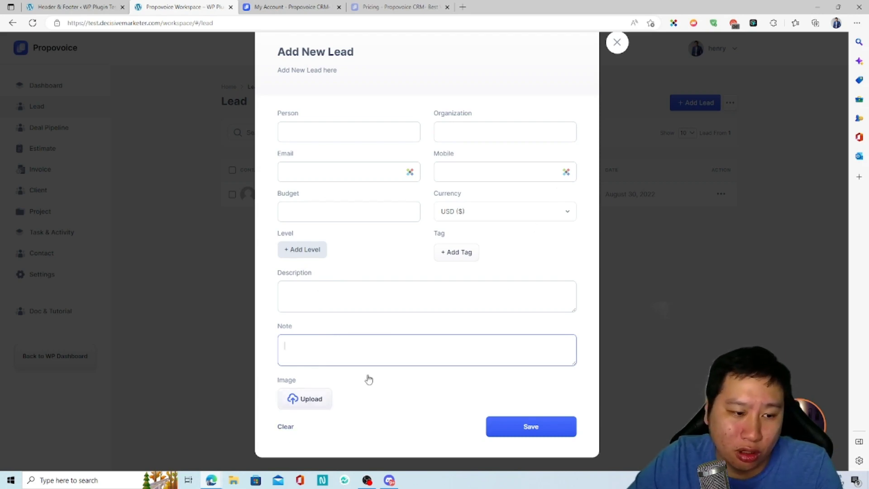
left_click(617, 43)
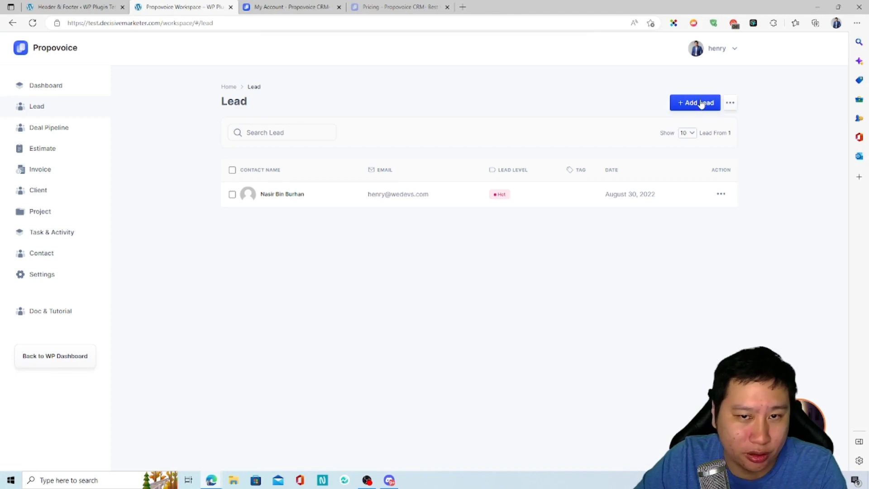
left_click(733, 104)
left_click(733, 104)
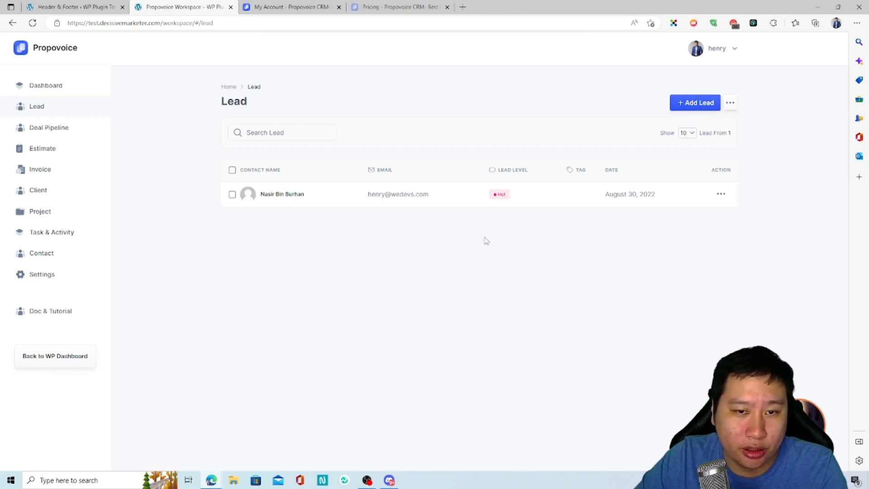
left_click(732, 105)
left_click(710, 125)
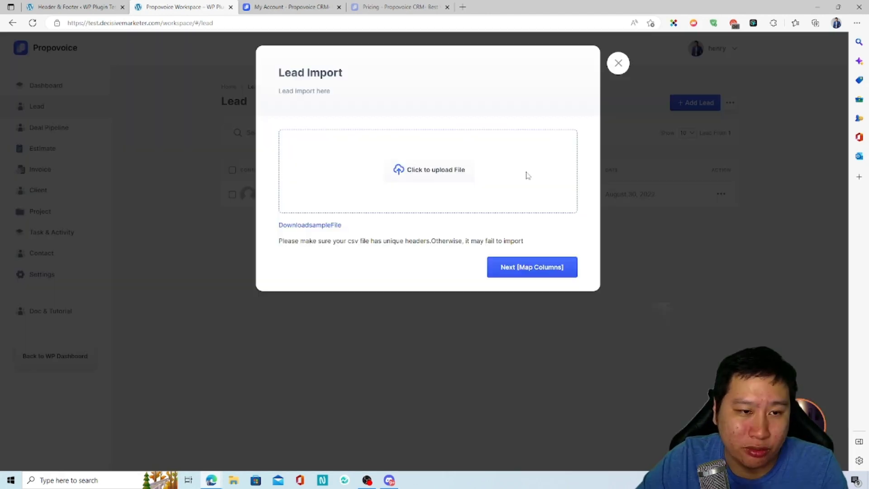
left_click_drag(357, 241, 369, 241)
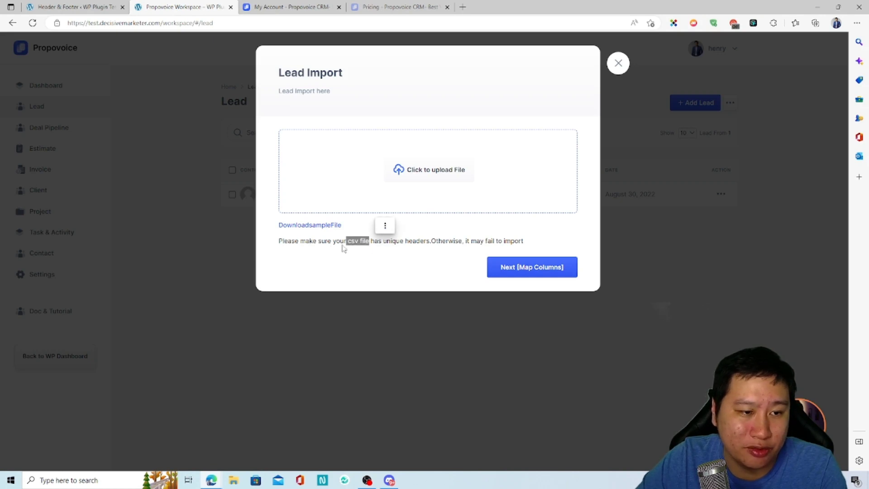
left_click(311, 228)
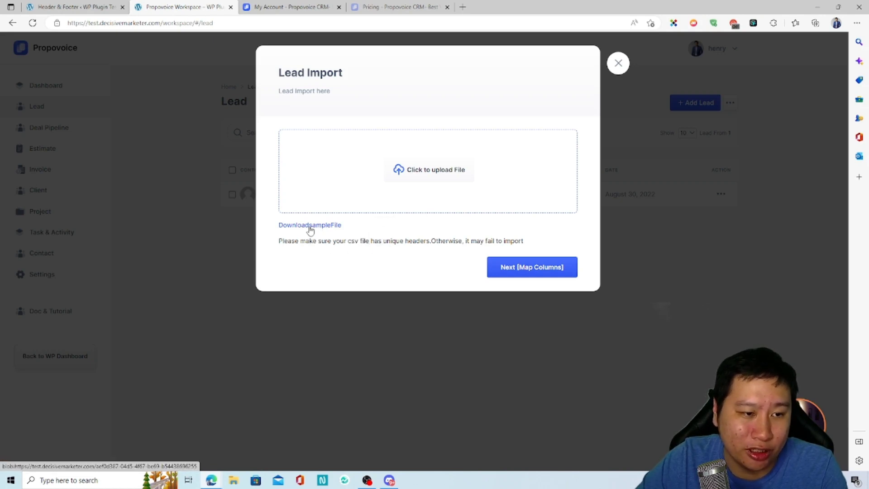
left_click(618, 64)
left_click(730, 103)
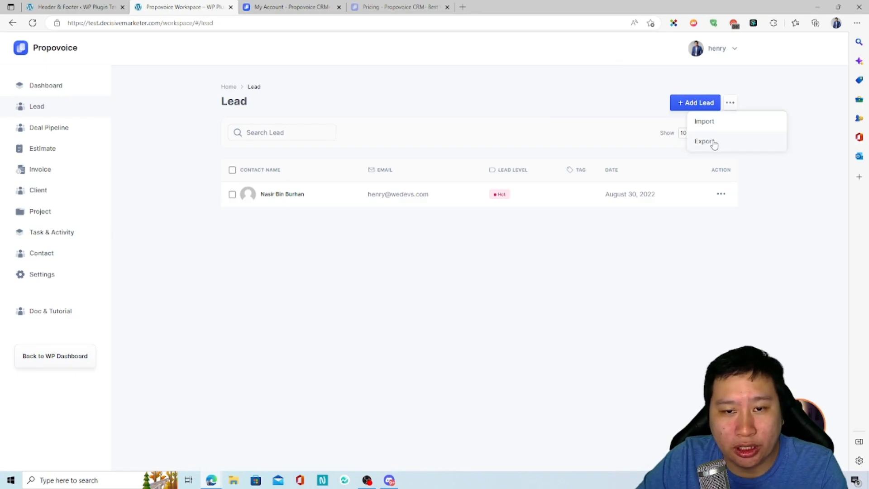
- Open the Deal Pipeline, drag Make Money around but leave it in Opportunity, then go to WPCode
left_click(59, 128)
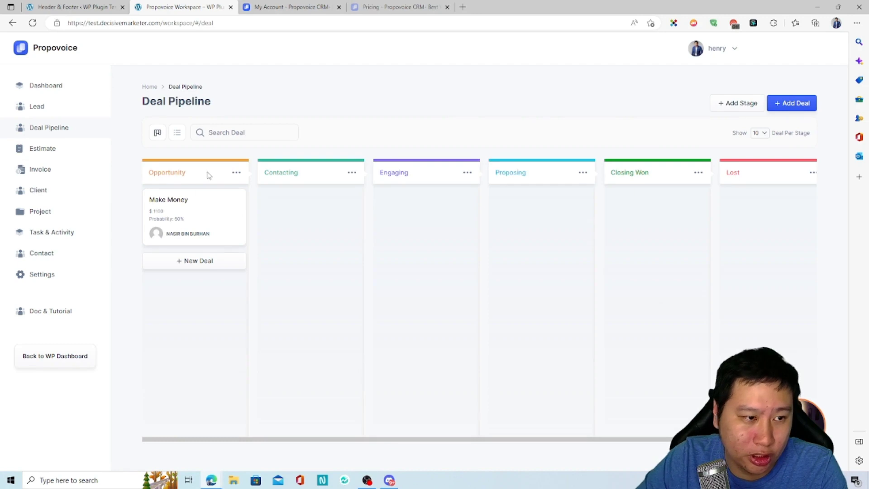
left_click_drag(254, 217, 190, 275)
left_click_drag(213, 217, 177, 260)
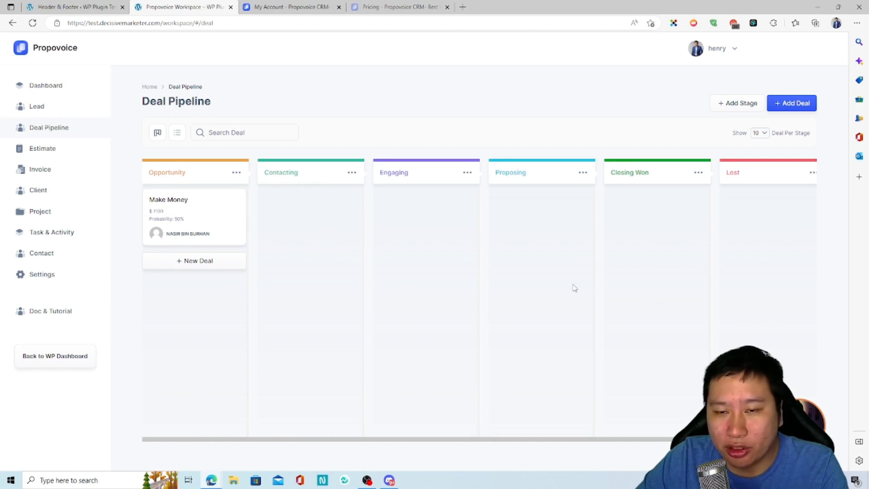
left_click_drag(379, 439, 311, 417)
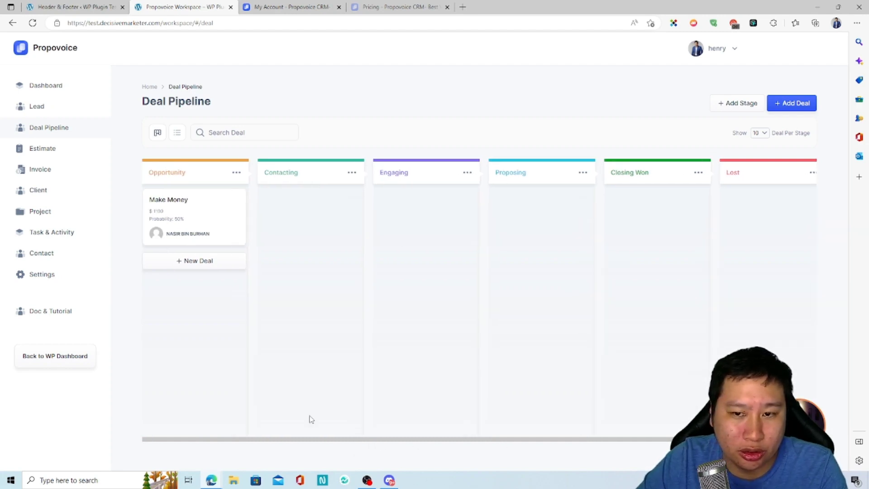
key("ctrl+shift+Tab")
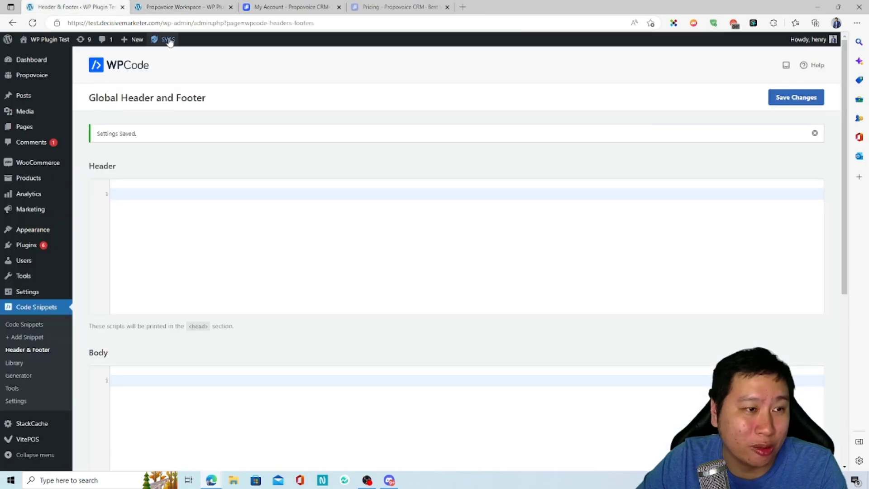
- Clear the site cache via SWIS, then drag Make Money to Engaging and back to Opportunity
left_click(167, 39)
left_click(166, 4)
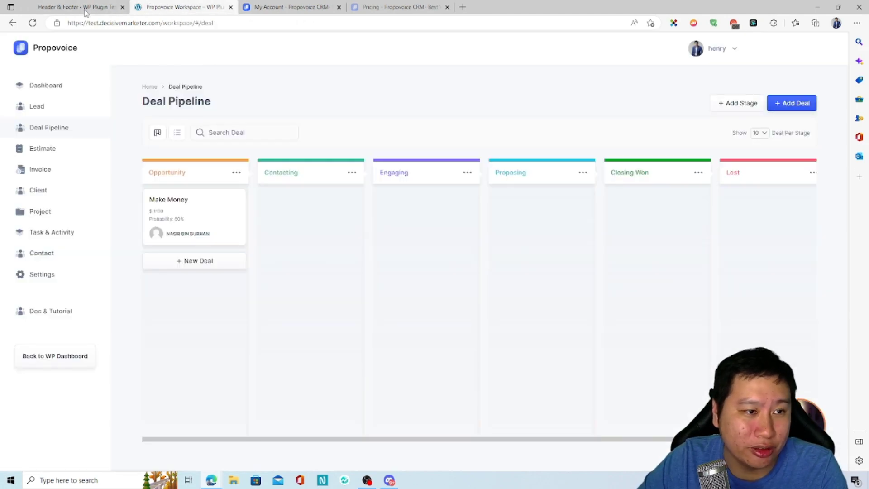
left_click(86, 7)
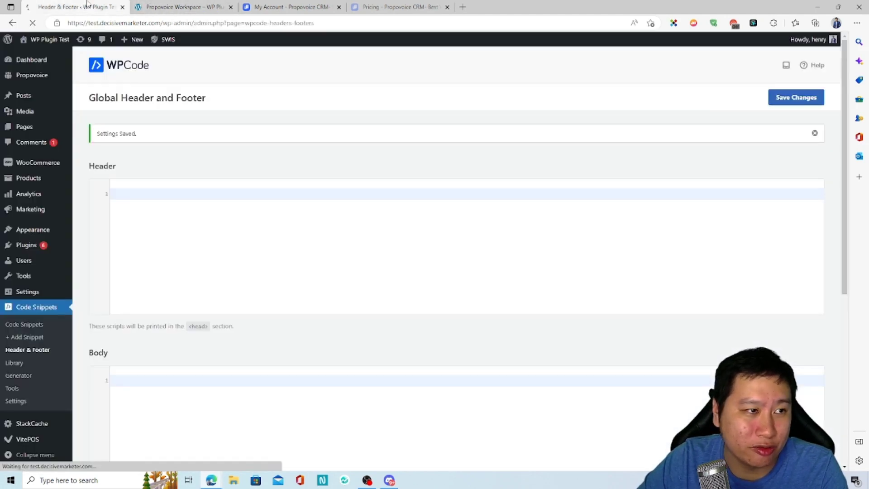
left_click(144, 6)
left_click_drag(241, 224, 653, 205)
left_click_drag(543, 221, 179, 214)
- Open the Make Money deal's detail page
left_click(194, 212)
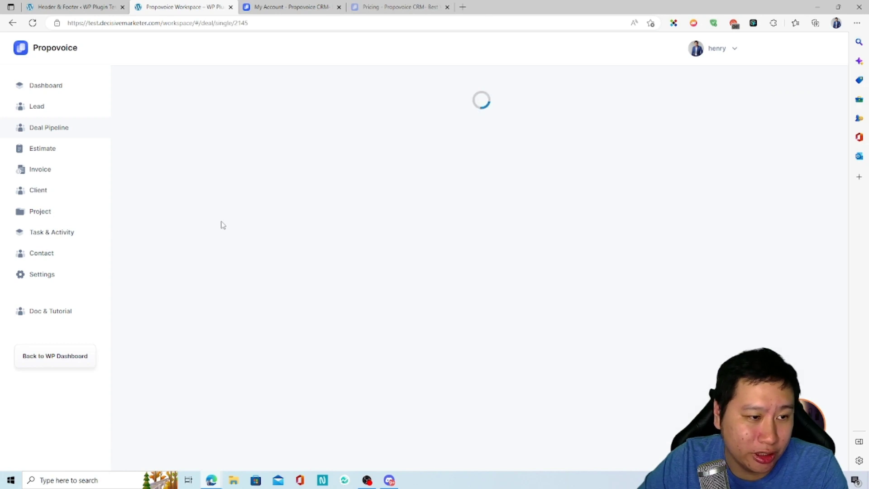
left_click(67, 6)
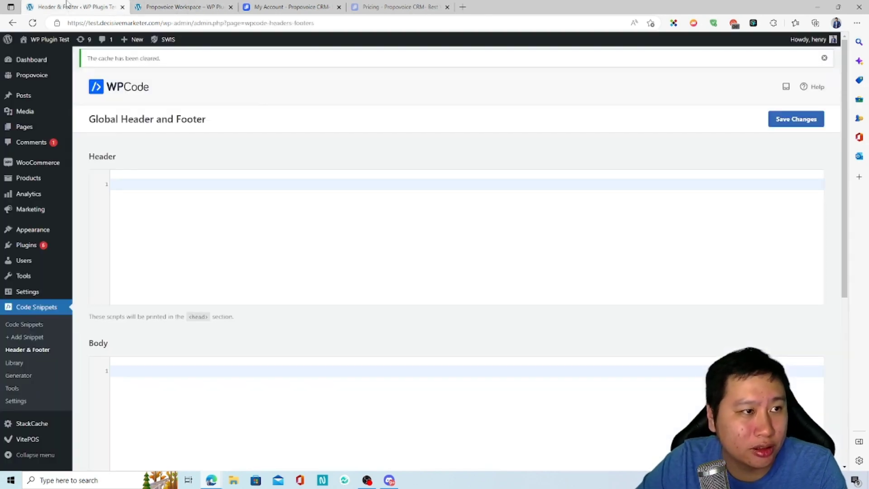
left_click(154, 6)
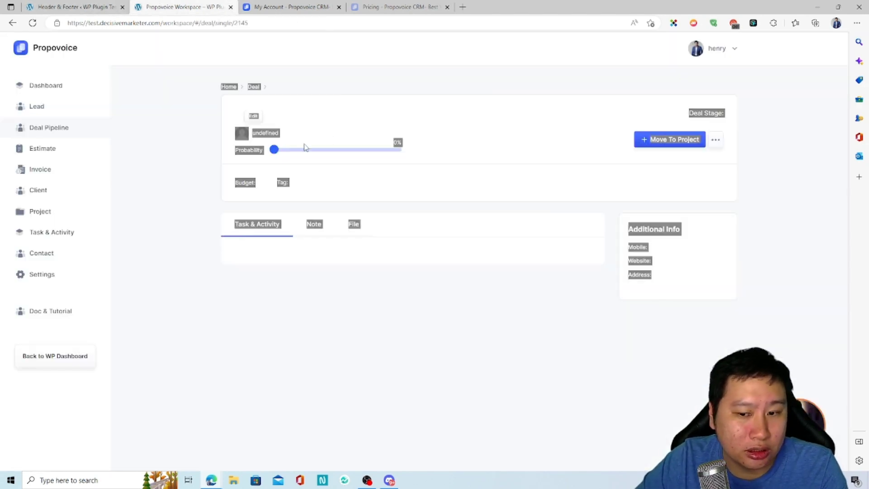
- Reload the Make Money deal page, return to the pipeline, and reopen the deal
left_click(32, 22)
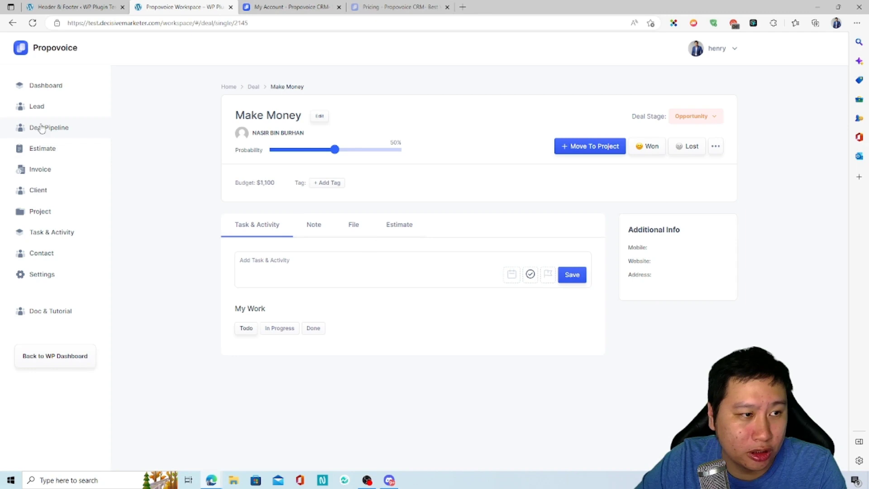
left_click(254, 88)
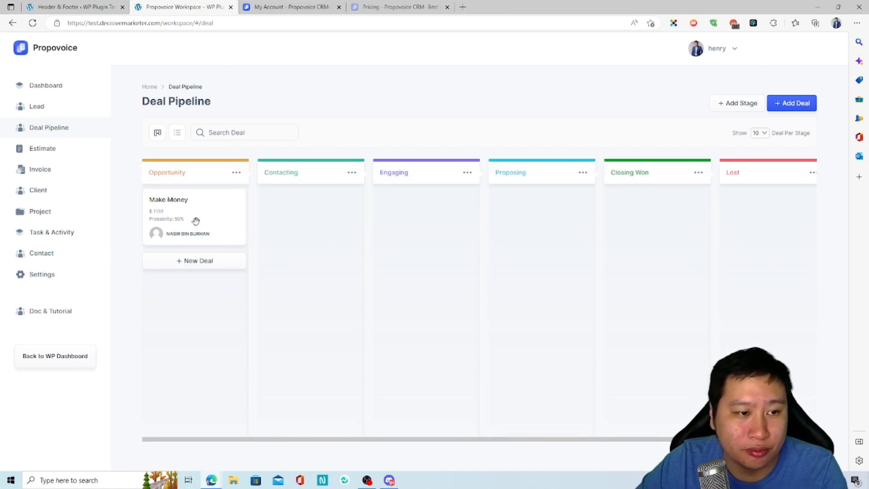
left_click(195, 220)
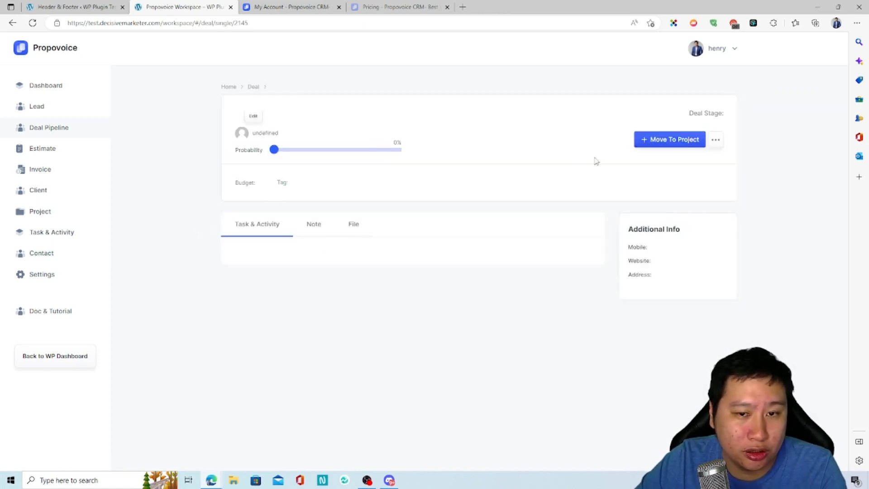
- Open the deal's Edit Deal form, close it unchanged, and return to the Deal Pipeline board
left_click(714, 142)
left_click(698, 164)
scroll(353, 390, "down", 3)
scroll(376, 370, "up", 3)
left_click(617, 63)
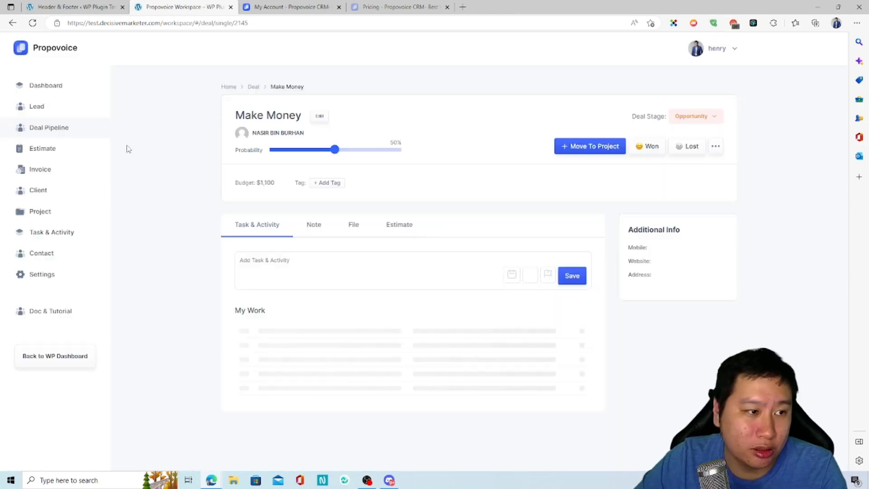
left_click(86, 130)
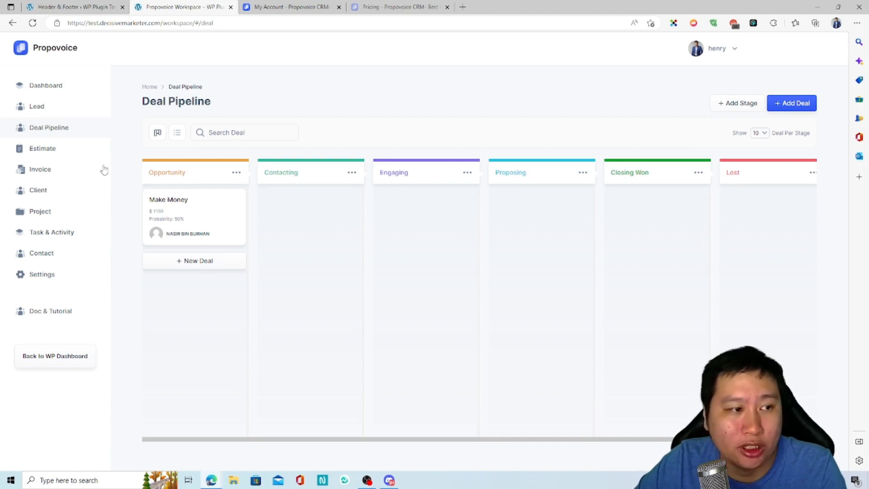
left_click_drag(191, 213, 173, 281)
left_click_drag(212, 205, 202, 272)
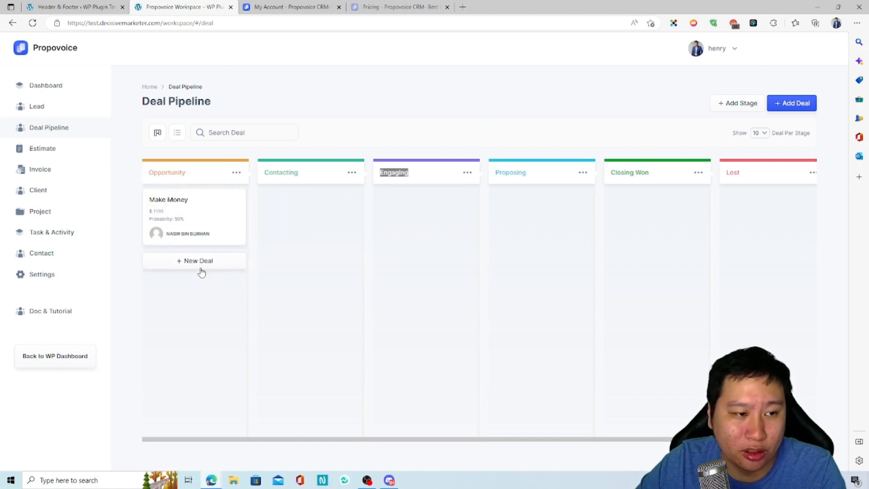
left_click(200, 262)
scroll(381, 285, "down", 1)
scroll(386, 345, "up", 1)
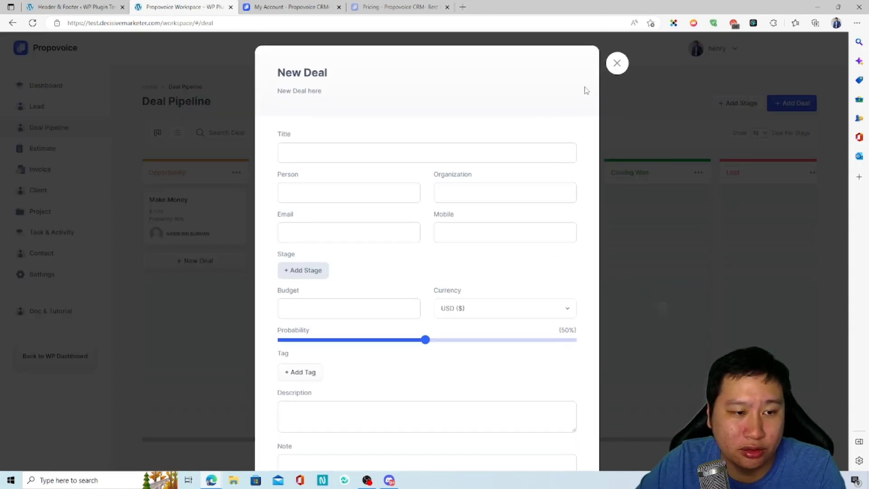
left_click(611, 71)
left_click(237, 172)
left_click(224, 202)
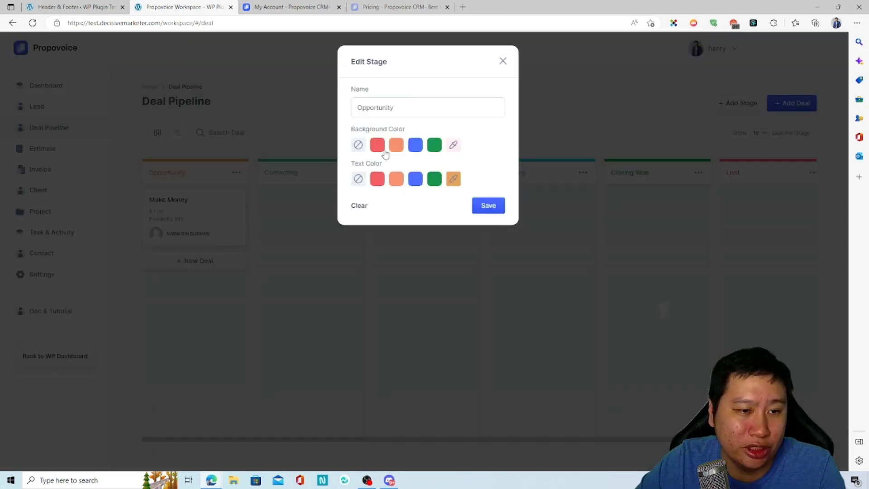
double_click(403, 107)
left_click(432, 119)
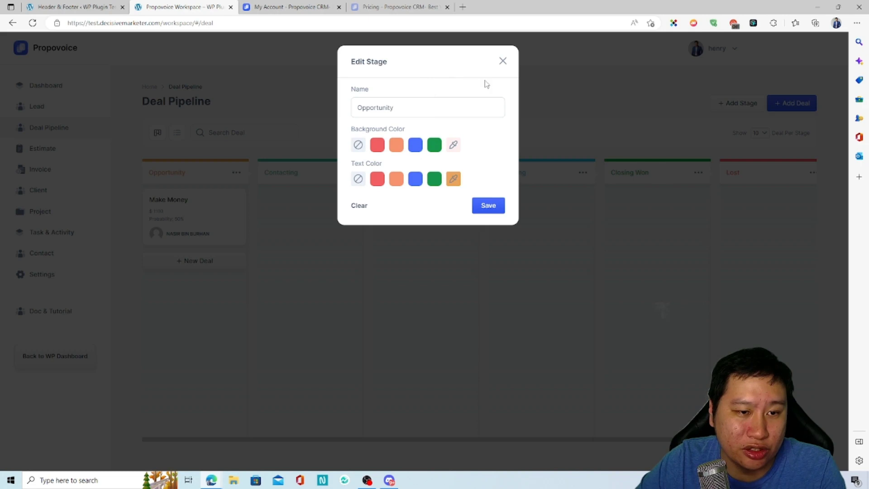
left_click(503, 60)
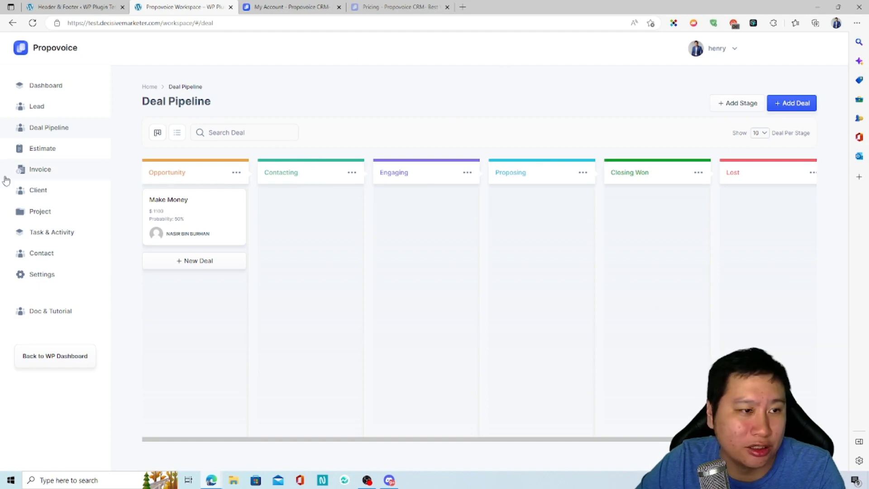
- Show the deals as a list and back as a board, then go to Estimate
left_click(178, 134)
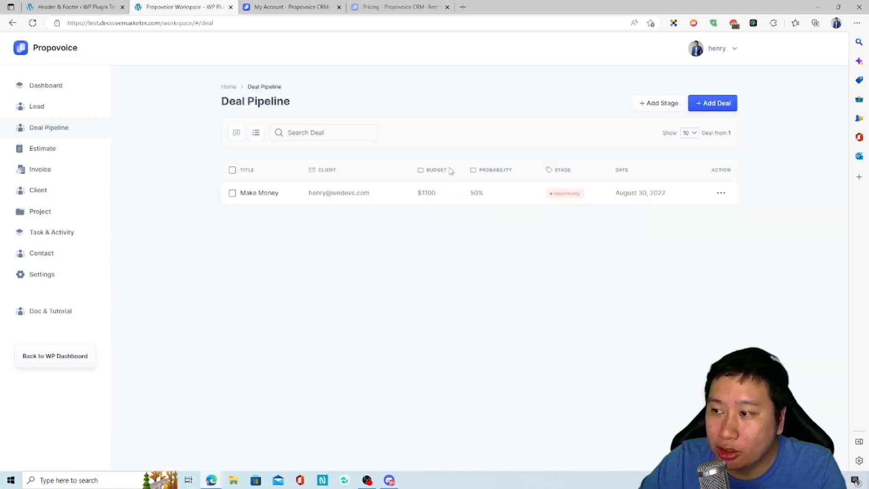
left_click(236, 133)
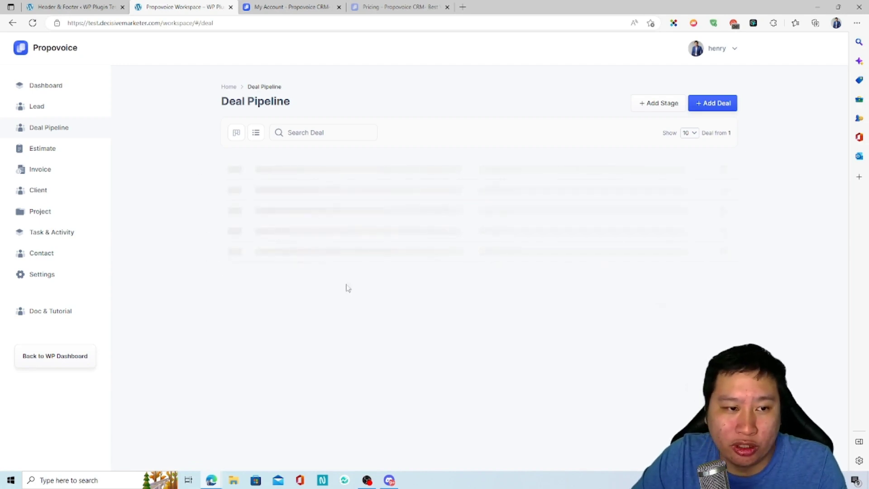
left_click(57, 149)
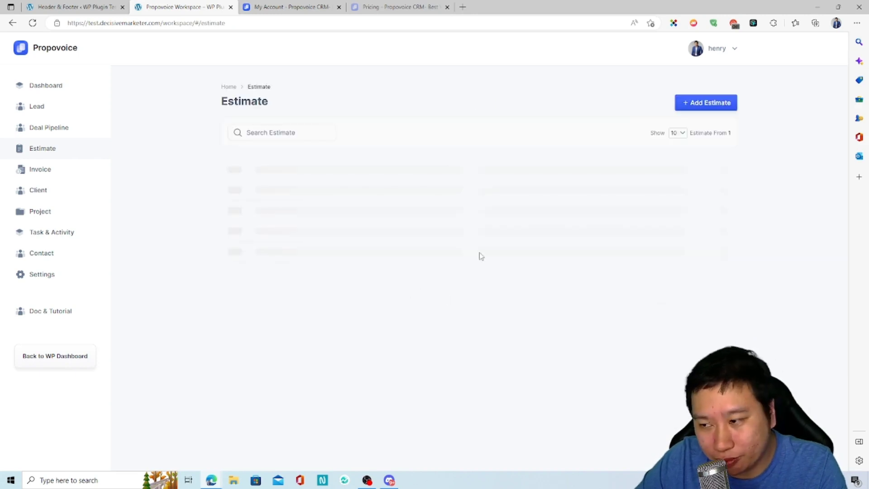
- Start a new estimate, preview a template full-size, then choose the third template
left_click(698, 105)
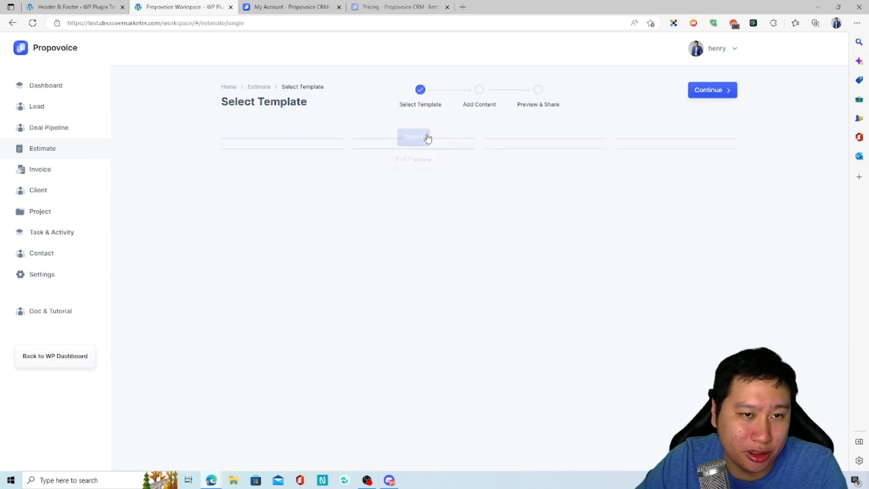
scroll(674, 203, "down", 1)
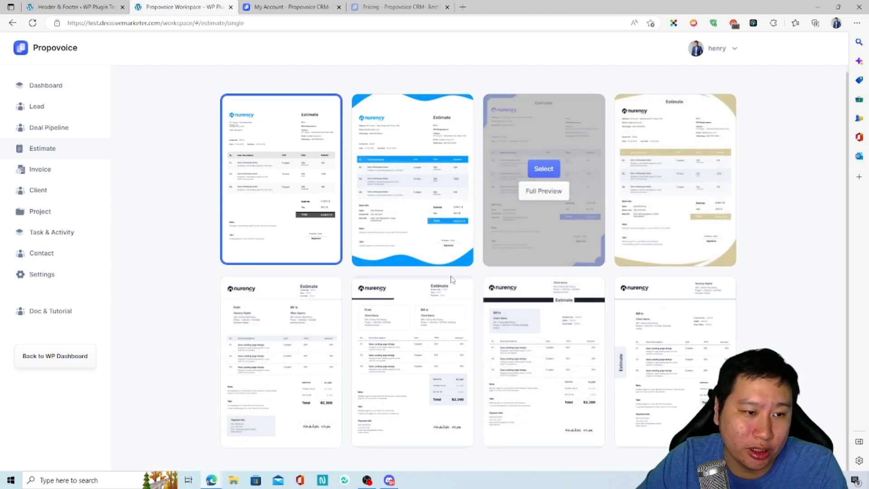
left_click(536, 194)
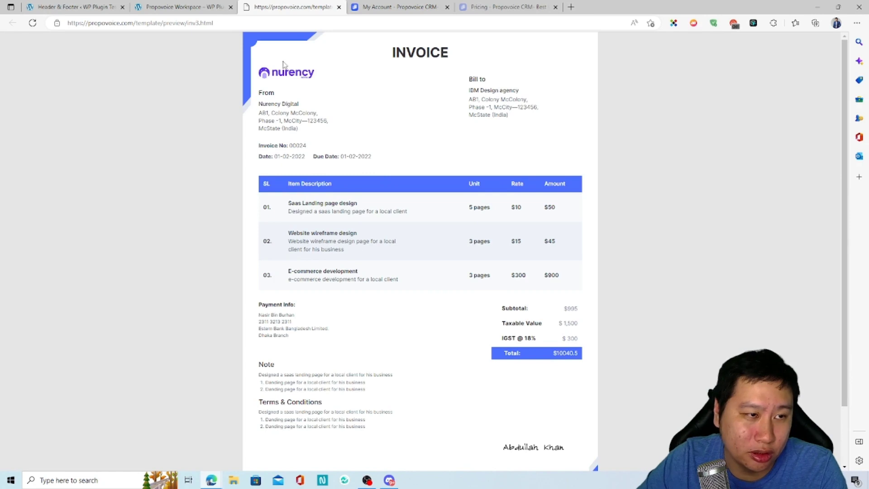
left_click(340, 7)
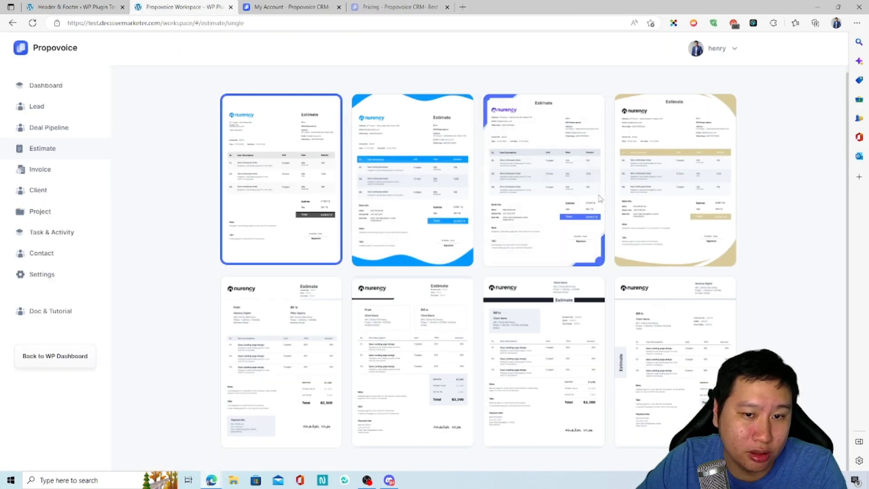
left_click(541, 174)
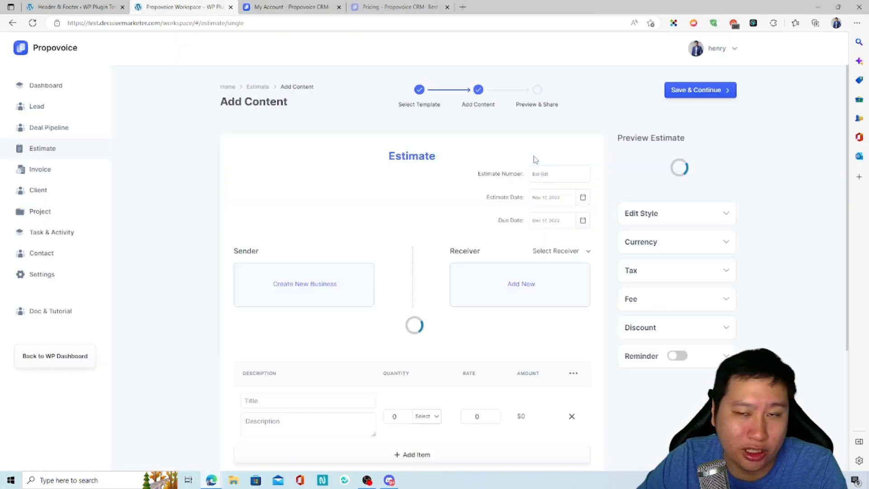
- Set an existing contact as the estimate's receiver, discarding the Add New contact form
scroll(299, 290, "down", 4)
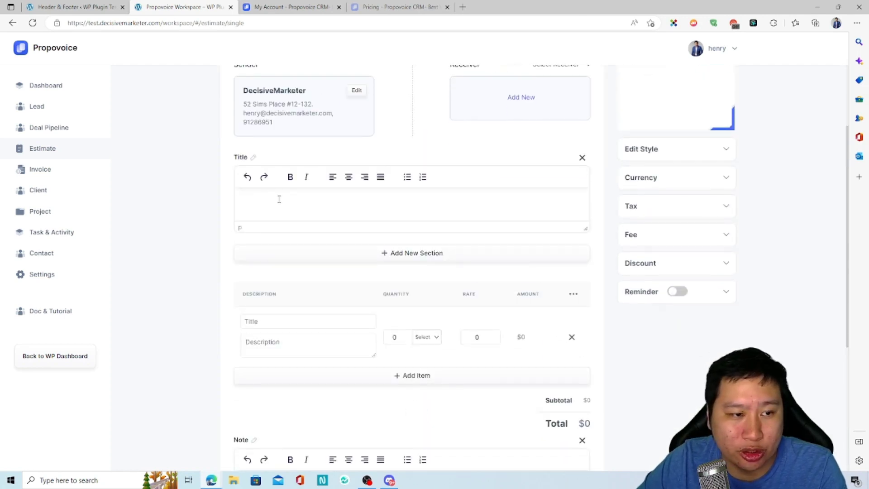
scroll(204, 245, "up", 3)
left_click(520, 235)
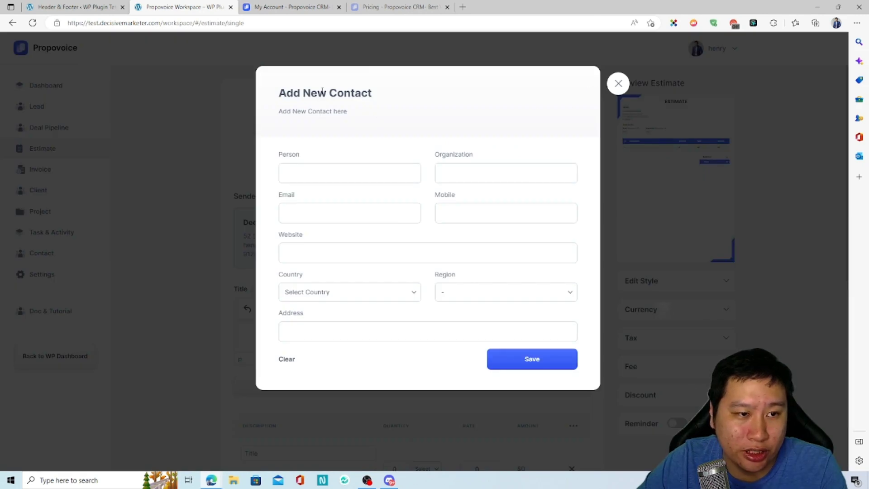
left_click(618, 83)
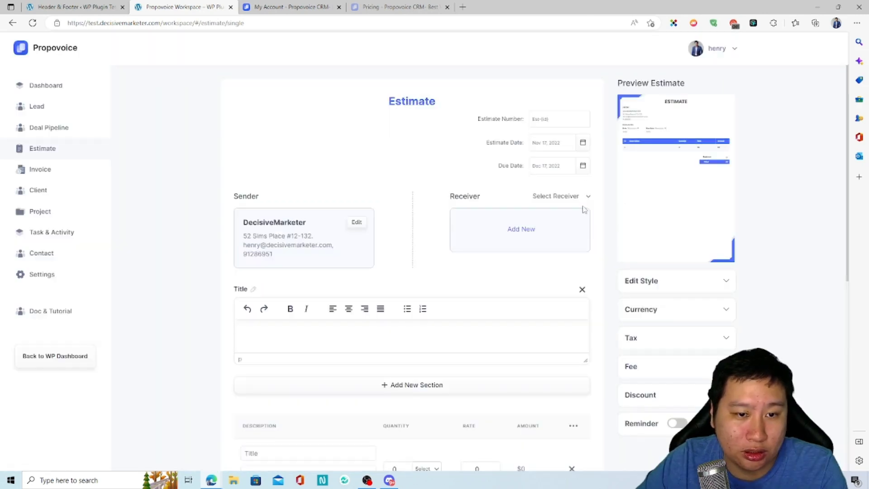
left_click(565, 199)
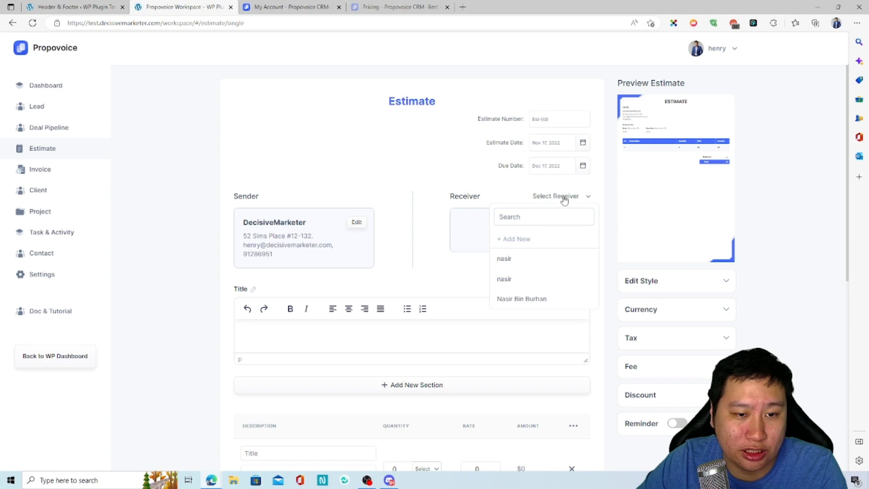
left_click(523, 299)
- Review the estimate draft and start adding an authorized signature, cancelling the file choice
scroll(481, 272, "up", 2)
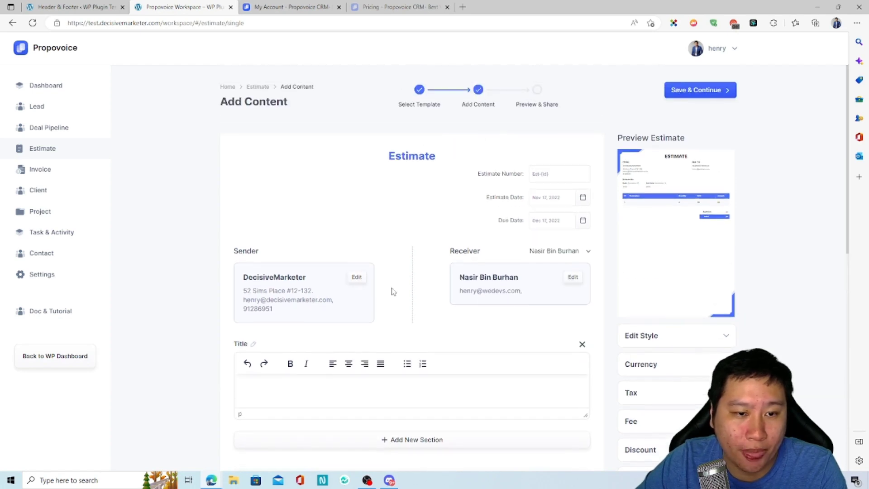
scroll(394, 307, "down", 5)
scroll(266, 220, "up", 2)
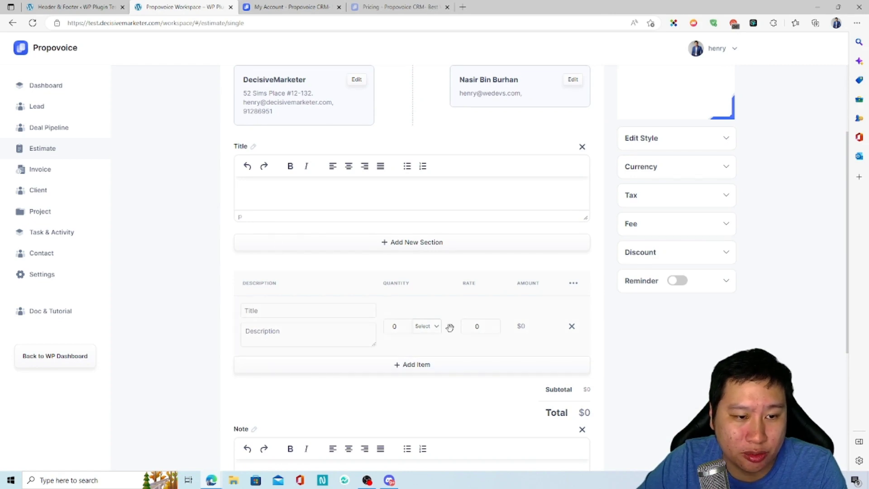
scroll(495, 322, "down", 5)
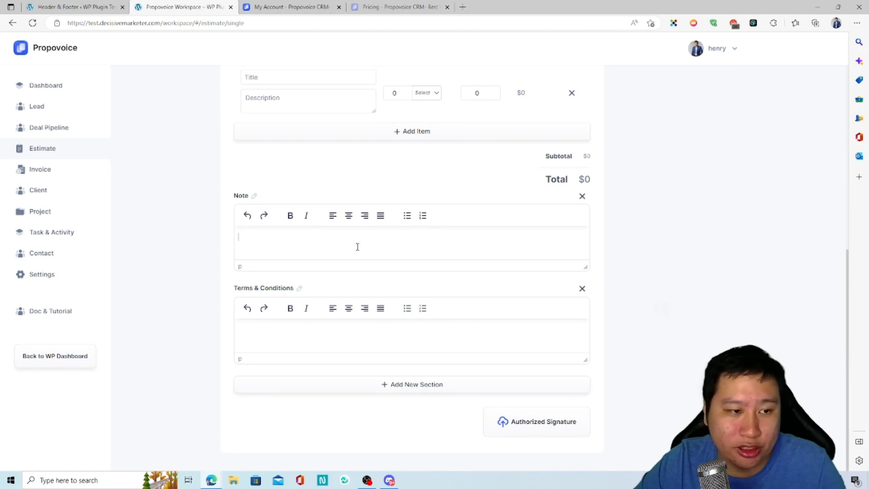
scroll(591, 419, "up", 1)
scroll(534, 416, "down", 1)
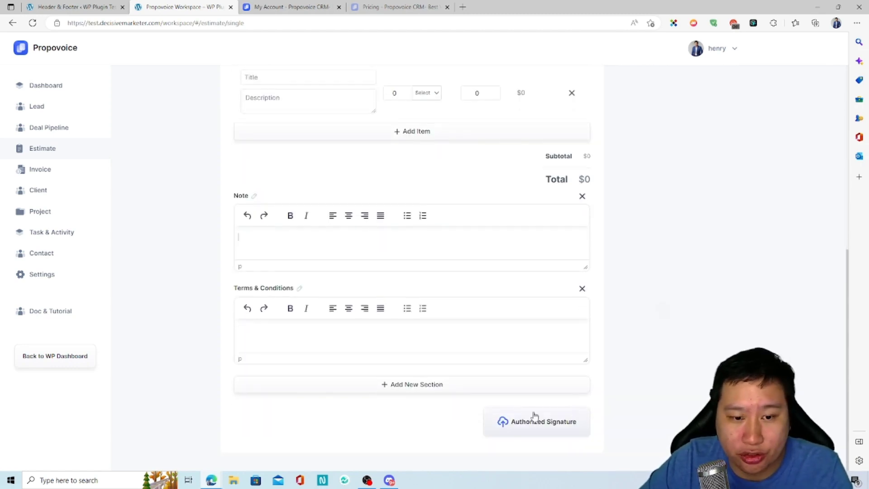
scroll(537, 380, "up", 5)
scroll(525, 408, "down", 5)
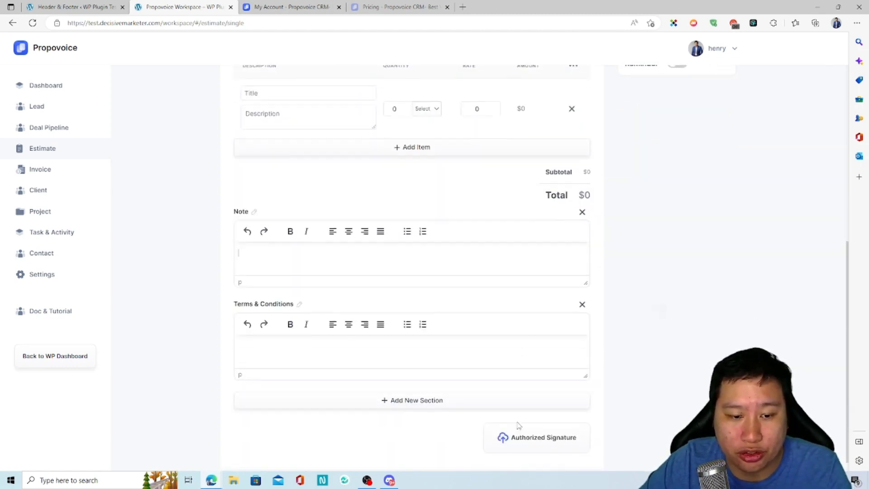
scroll(519, 425, "down", 1)
left_click(536, 430)
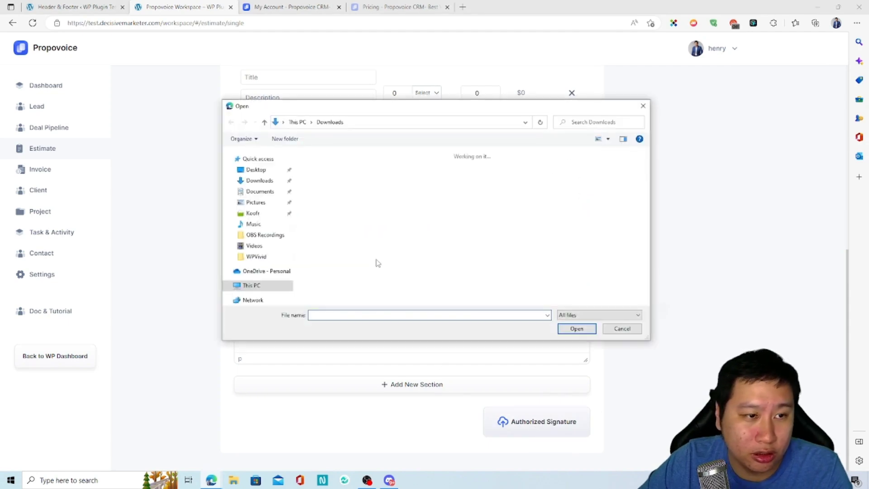
left_click(622, 329)
scroll(676, 396, "up", 4)
scroll(676, 396, "up", 4)
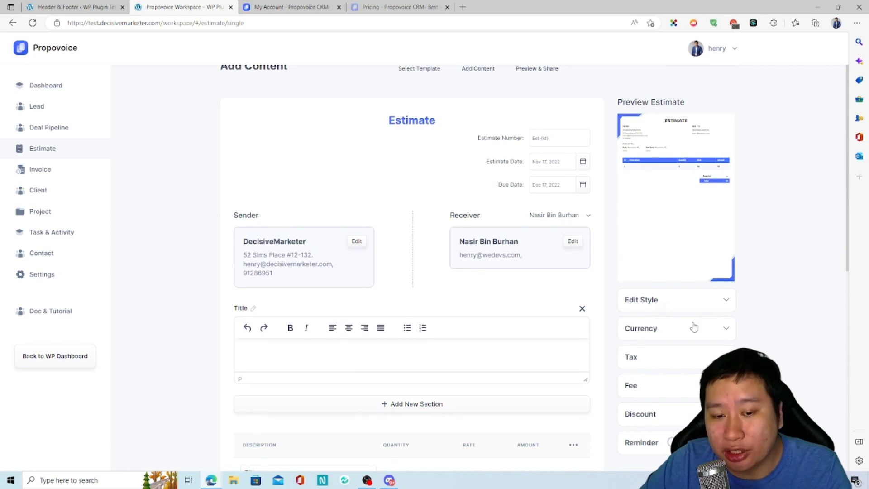
left_click(677, 308)
left_click(694, 302)
left_click(695, 302)
left_click(651, 344)
left_click(670, 341)
left_click(701, 344)
left_click(684, 345)
left_click(727, 299)
left_click(715, 331)
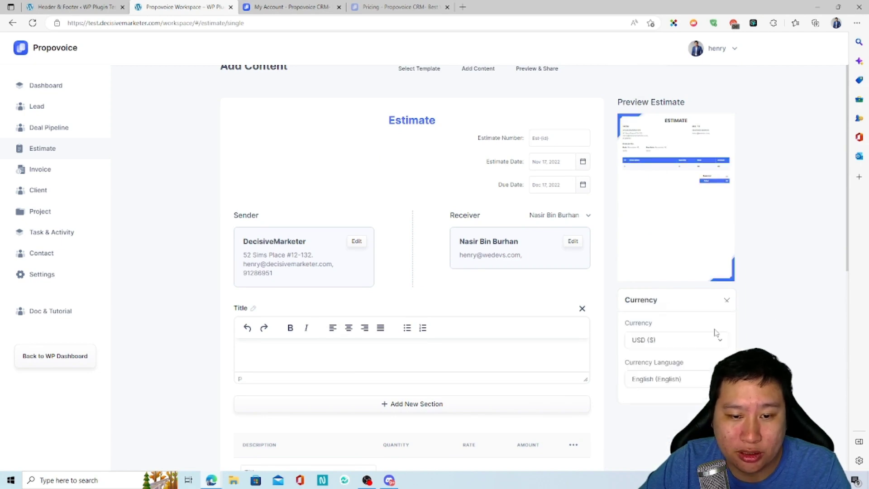
left_click(684, 306)
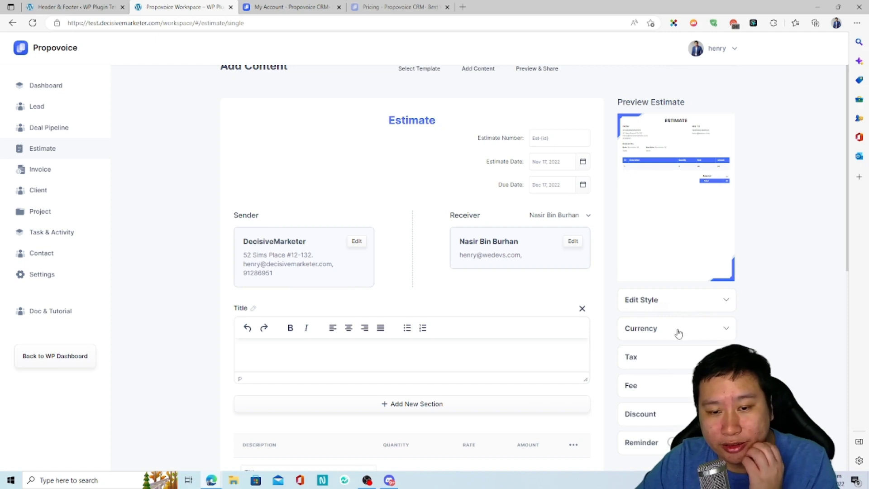
left_click(669, 356)
left_click(664, 302)
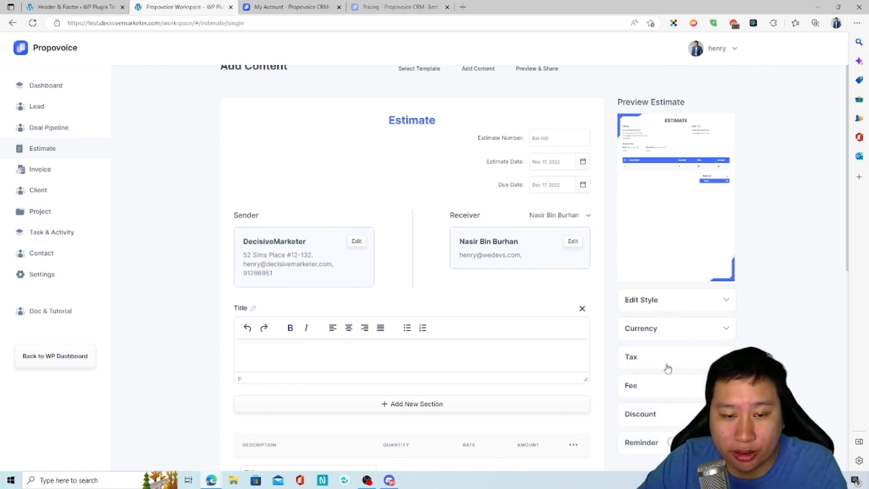
left_click(676, 334)
left_click(665, 308)
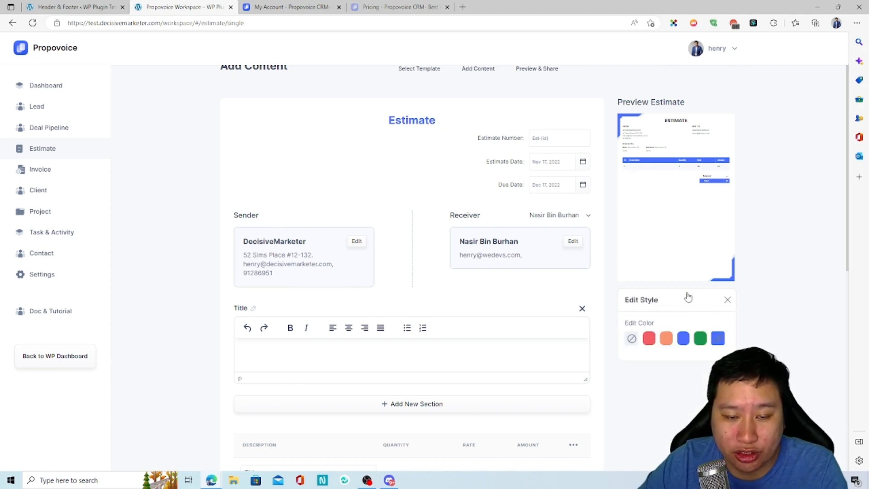
left_click(685, 299)
left_click(666, 356)
left_click(658, 303)
left_click(658, 304)
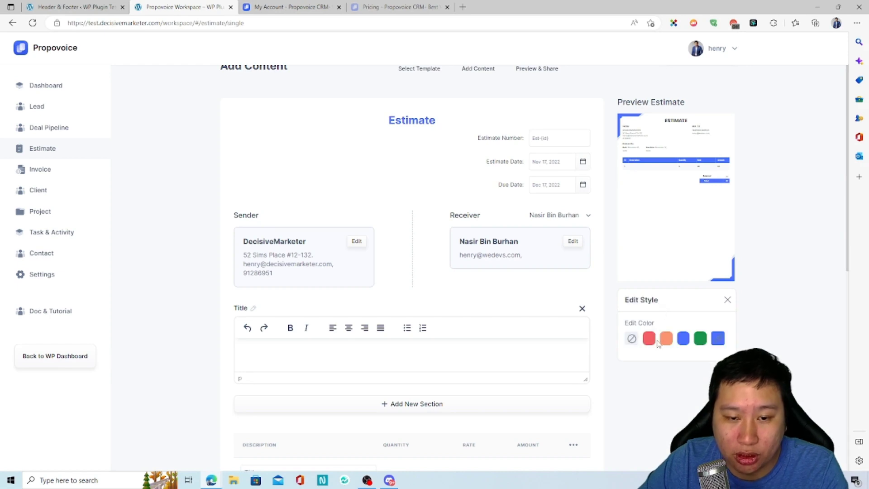
left_click(660, 309)
left_click(665, 360)
left_click(696, 323)
scroll(668, 388, "down", 3)
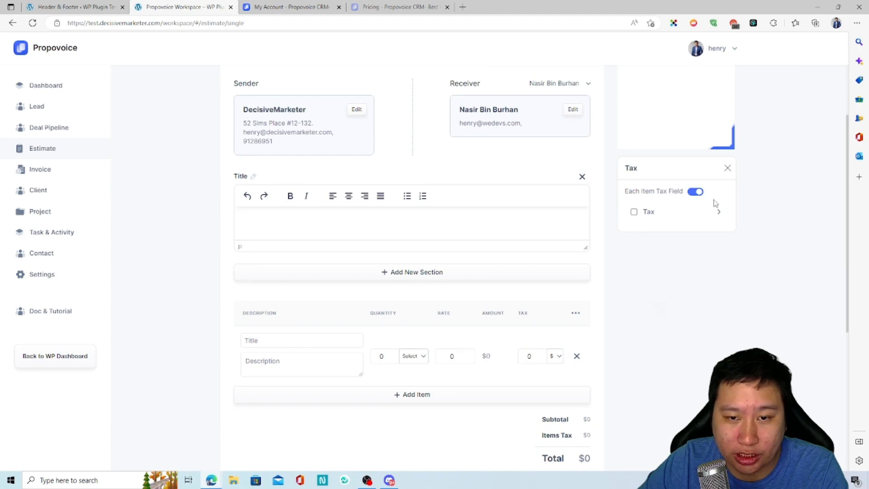
left_click(696, 191)
left_click(697, 172)
left_click(698, 171)
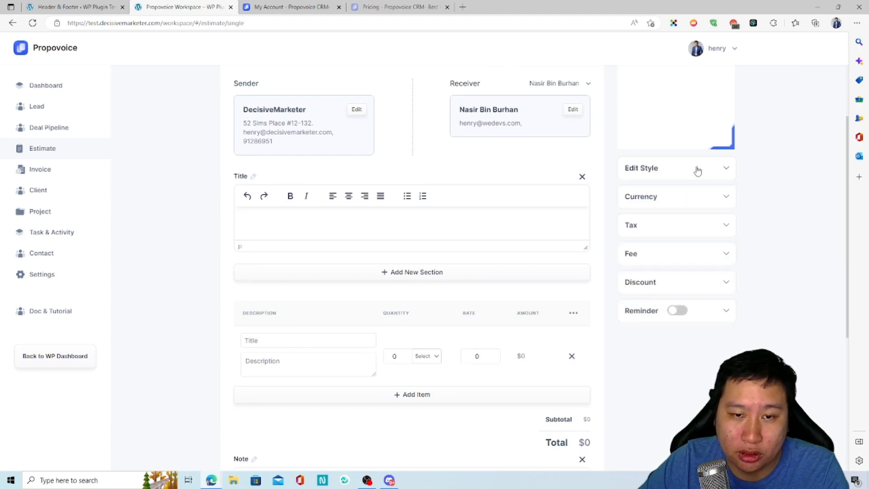
left_click(672, 256)
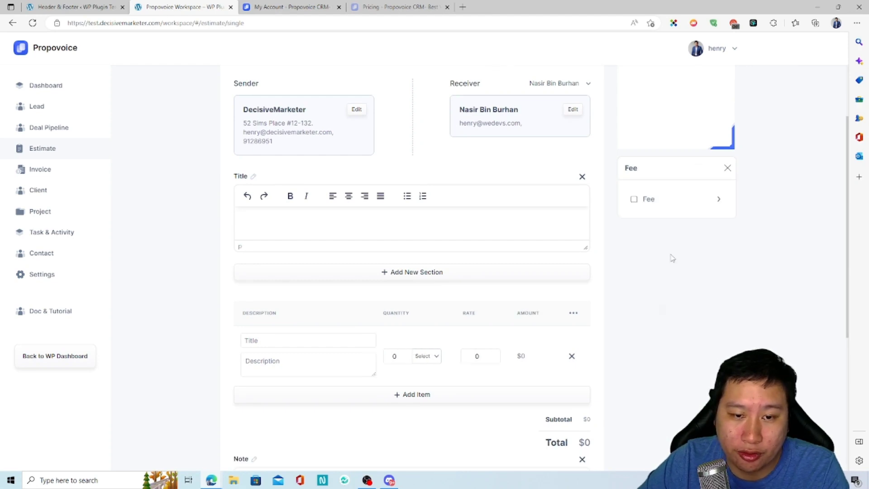
left_click(635, 200)
left_click(635, 200)
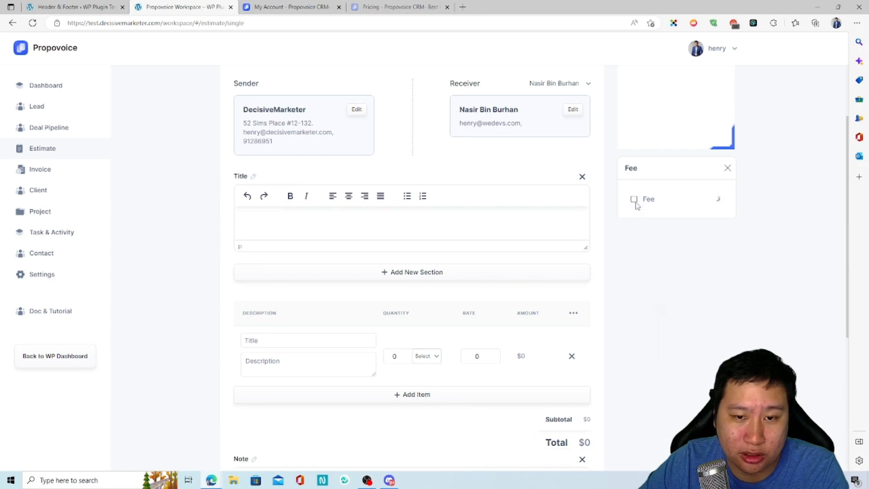
left_click(634, 199)
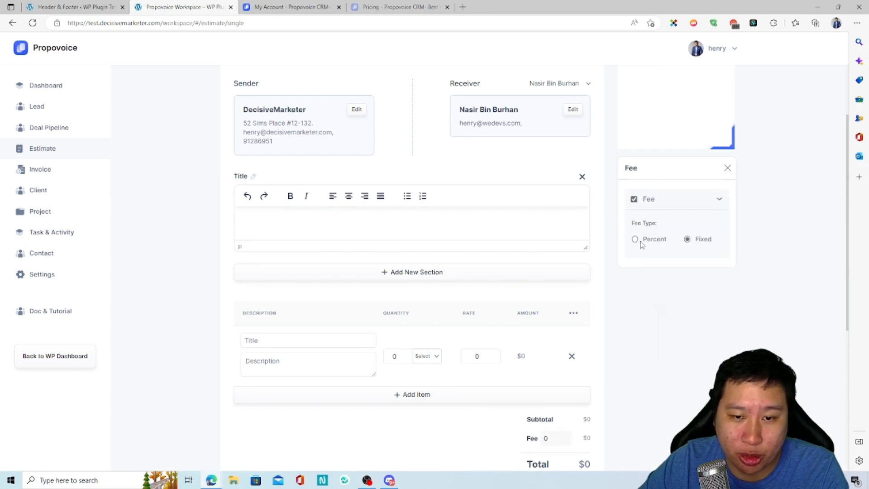
left_click(635, 200)
left_click(651, 179)
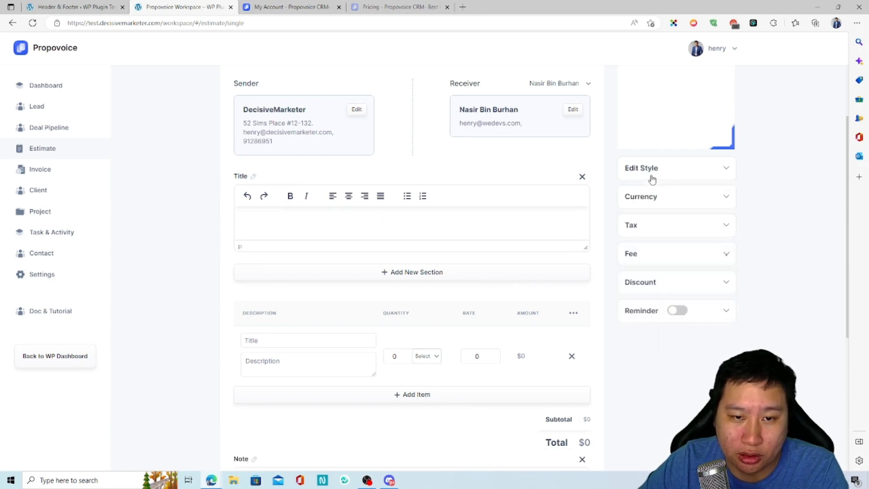
left_click(651, 285)
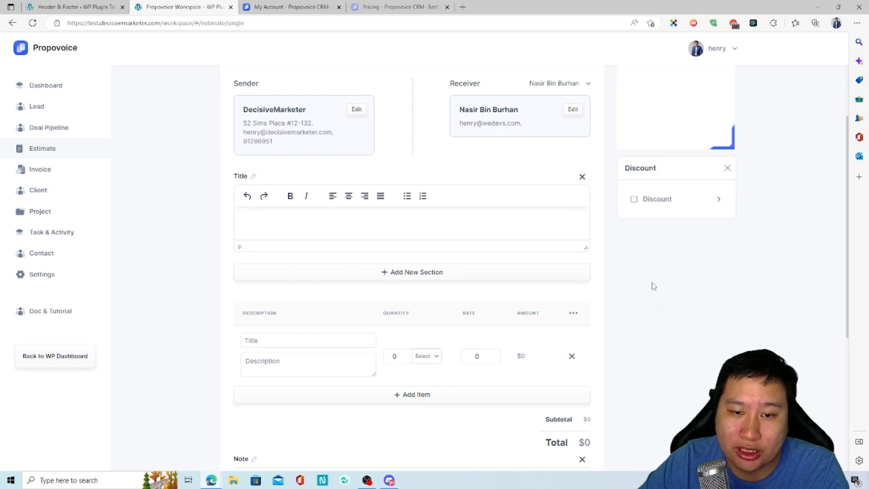
left_click(634, 200)
left_click(634, 200)
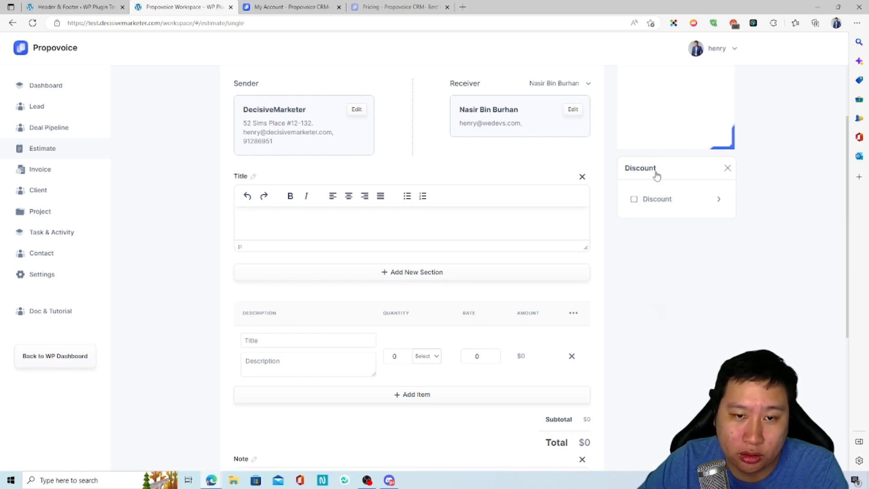
left_click(656, 176)
left_click(676, 311)
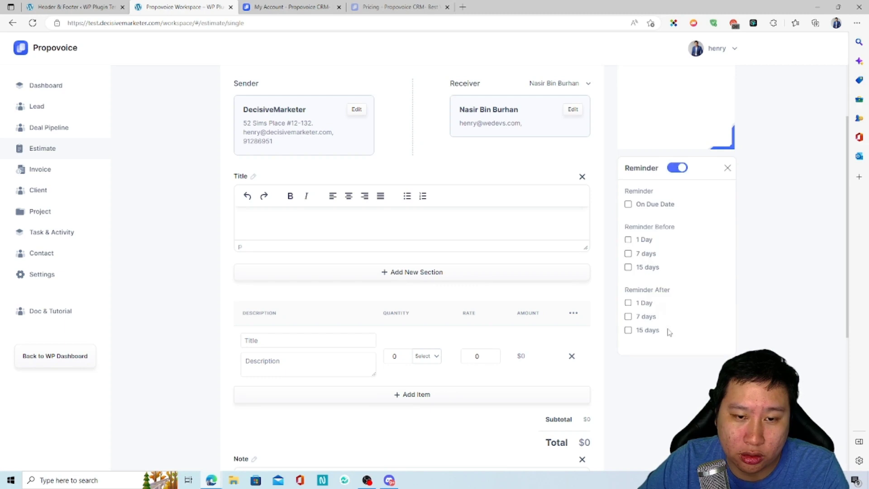
left_click(681, 169)
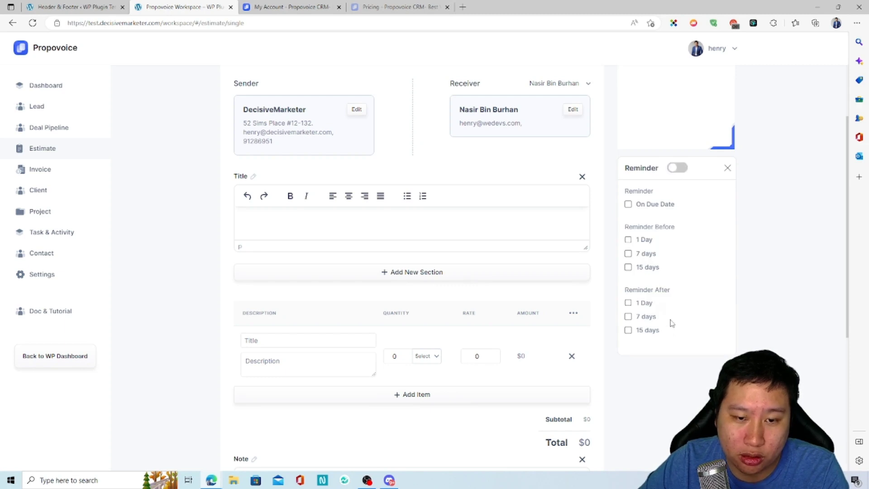
left_click(728, 168)
scroll(692, 402, "up", 3)
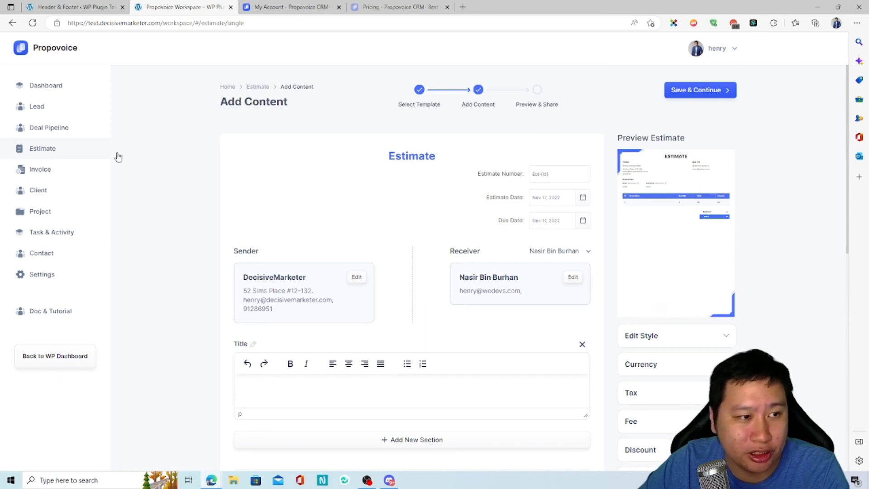
- Look over invoice Inv-2149 and estimate Est-2148's actions, then go to the Client page
left_click(91, 169)
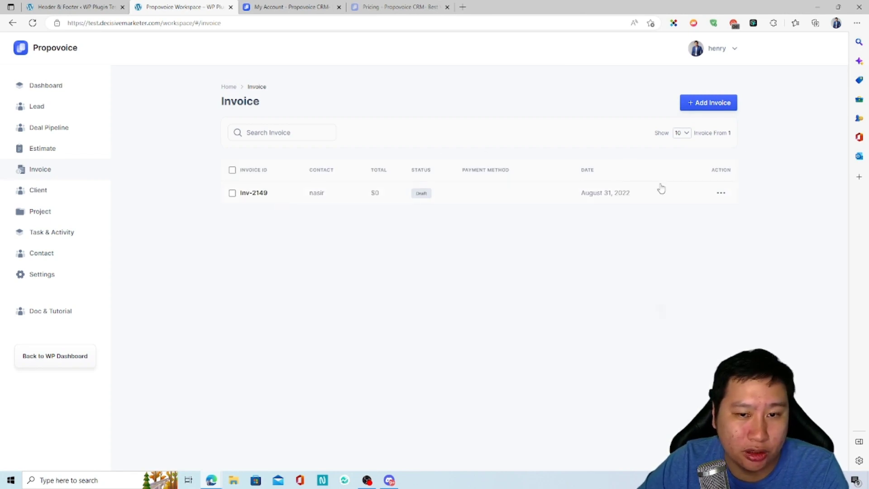
left_click(322, 195)
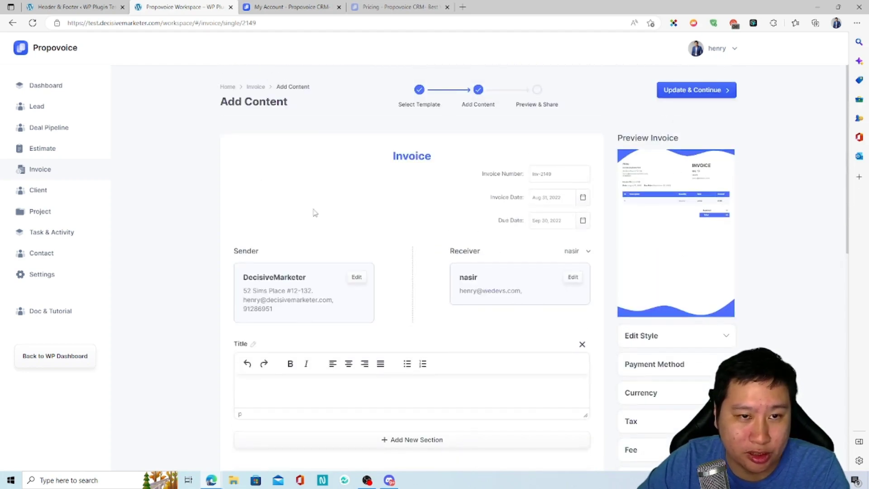
left_click(65, 150)
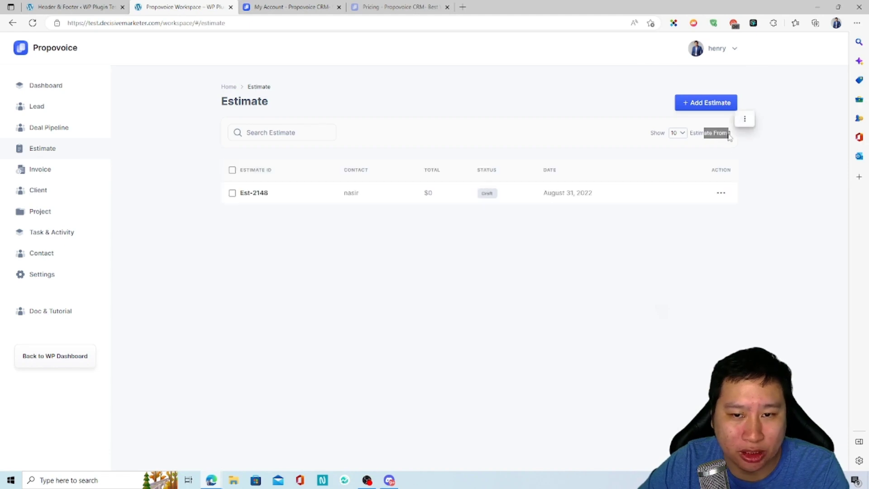
left_click(722, 193)
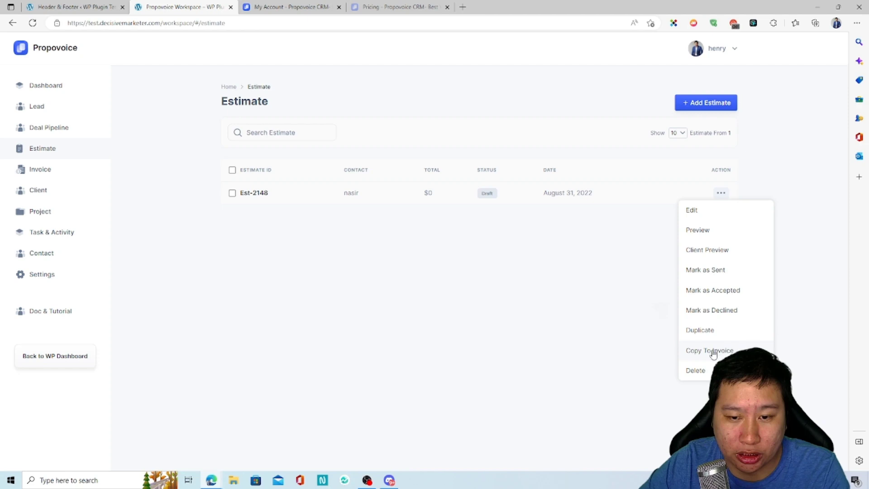
left_click(813, 304)
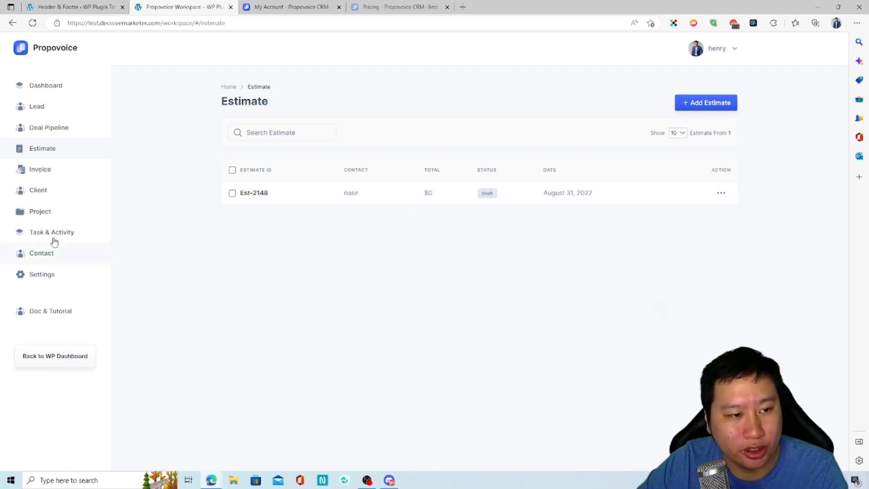
left_click(36, 190)
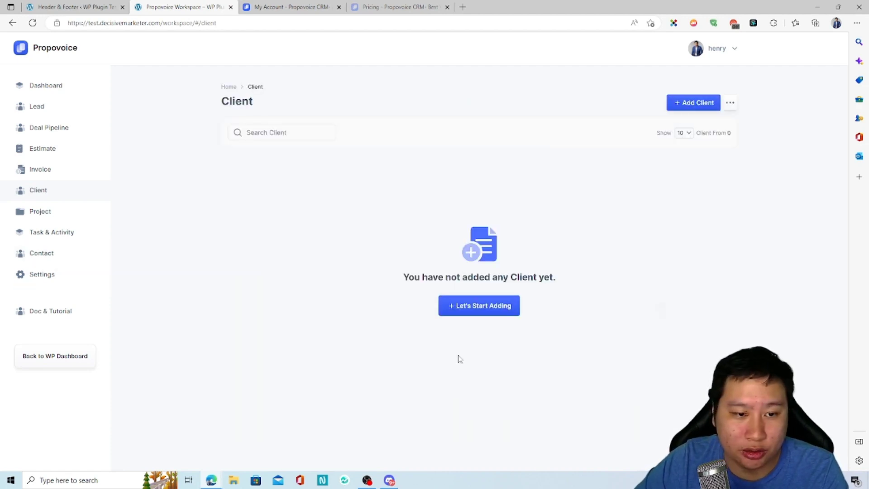
- Dismiss the Add New Client form unsaved and go to the Project board
left_click(458, 308)
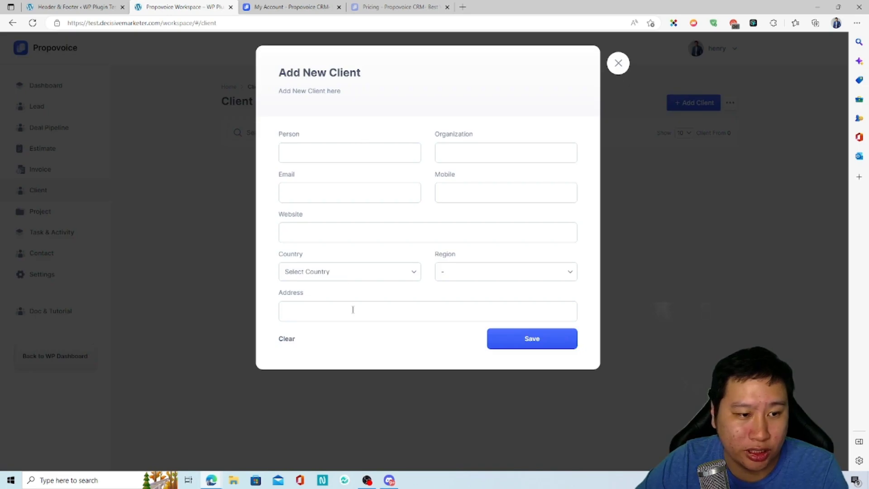
left_click(619, 63)
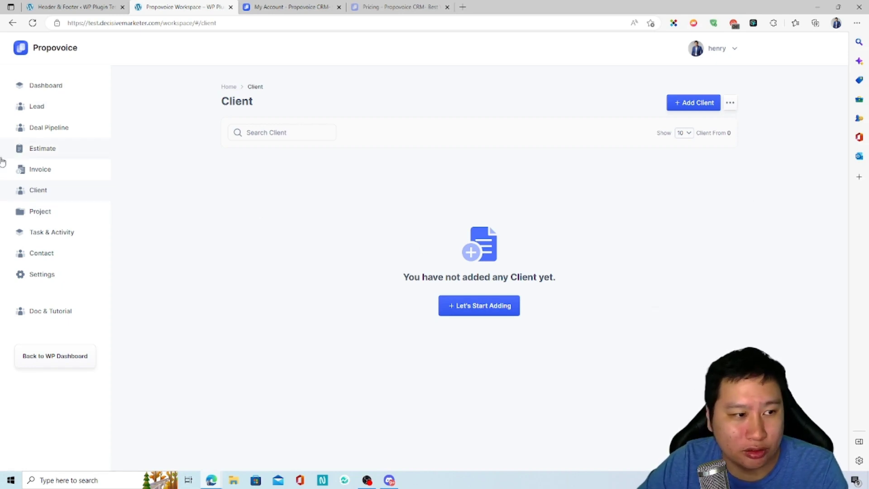
left_click(56, 214)
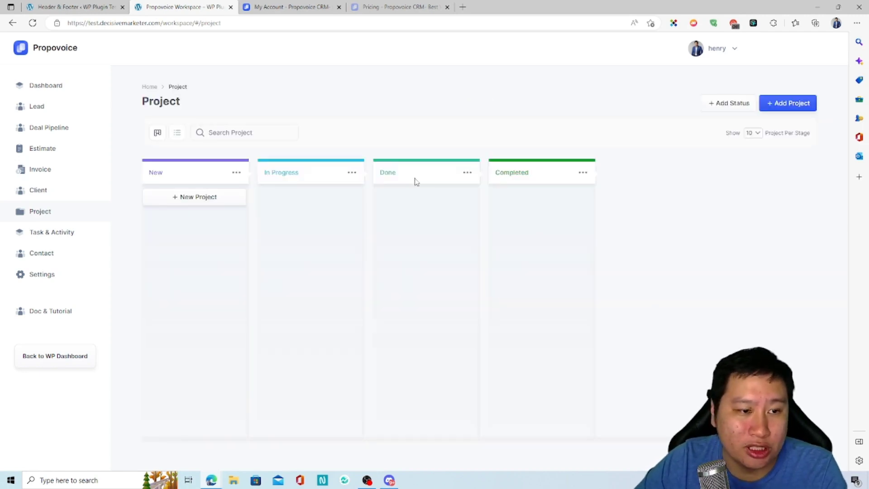
- Start a new project and enter Test as its title, dismissing the autofill suggestion
left_click(185, 198)
left_click(354, 154)
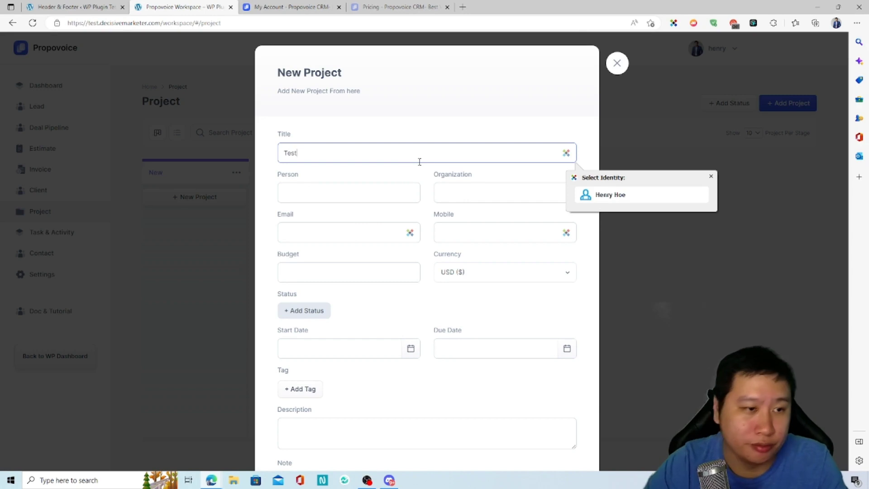
left_click(423, 310)
scroll(394, 346, "down", 2)
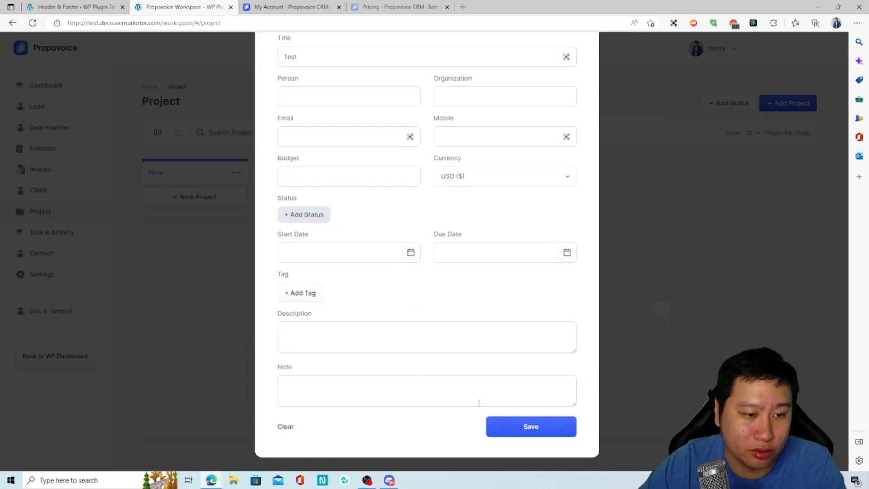
scroll(438, 379, "up", 2)
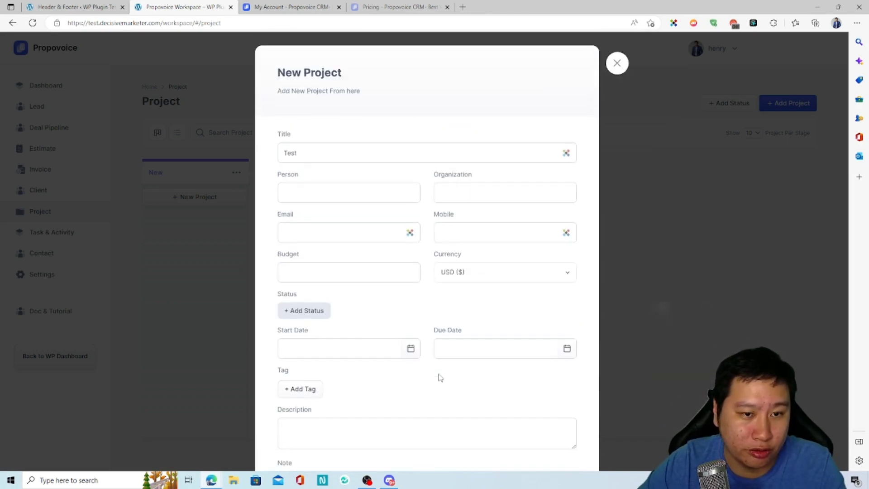
scroll(382, 369, "down", 2)
scroll(357, 368, "up", 2)
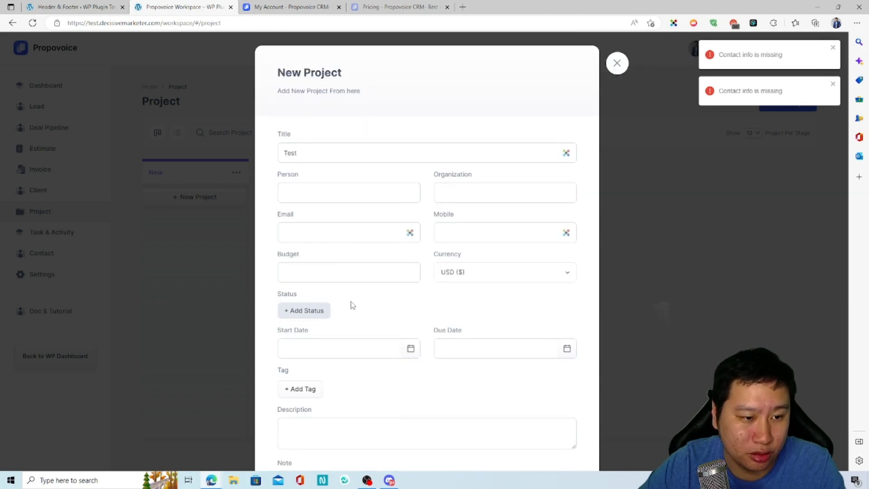
scroll(367, 280, "down", 2)
scroll(370, 239, "up", 2)
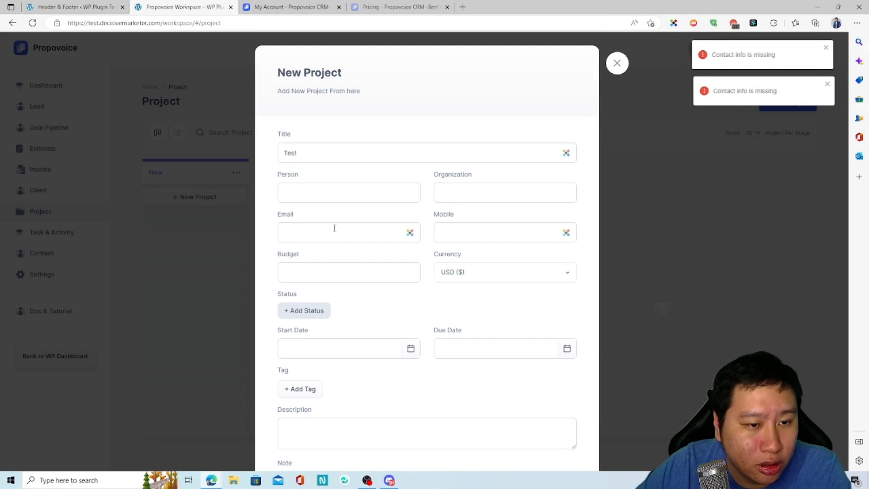
- Pick an existing contact as the project's person, save the project and reload the board
left_click(332, 184)
type("Henry")
key("Tab")
key("Tab")
left_click(338, 185)
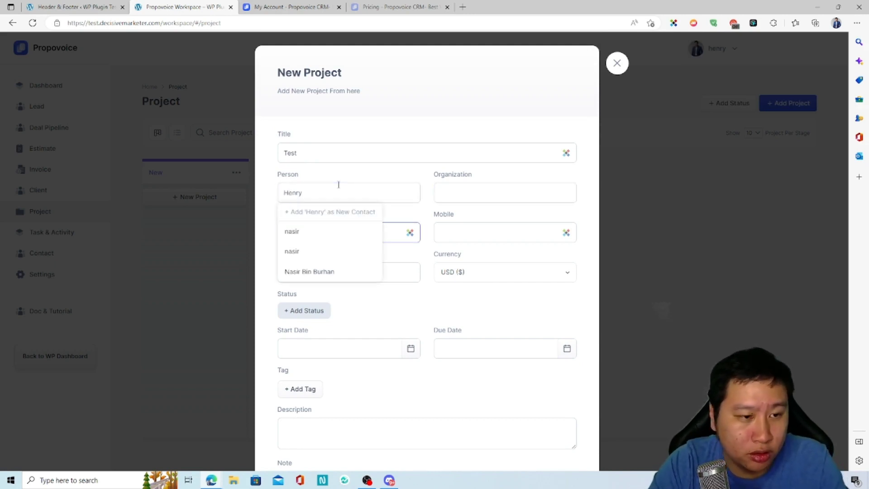
left_click(324, 272)
scroll(448, 357, "down", 2)
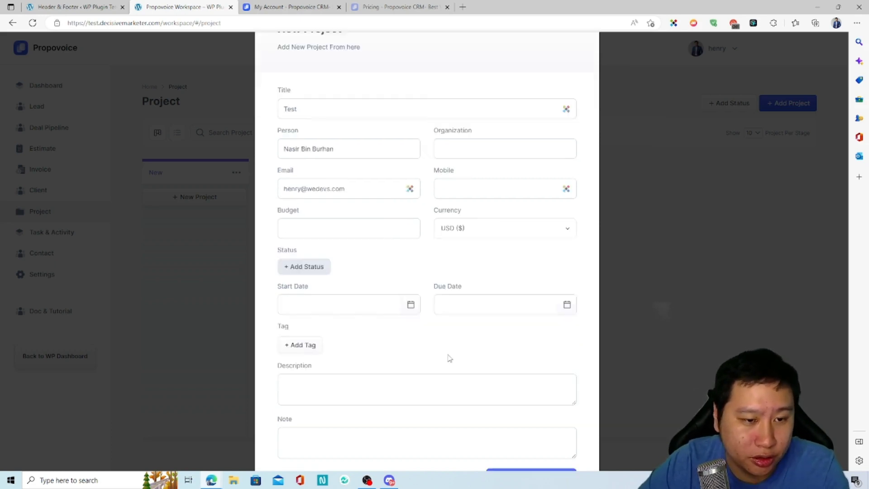
left_click(522, 436)
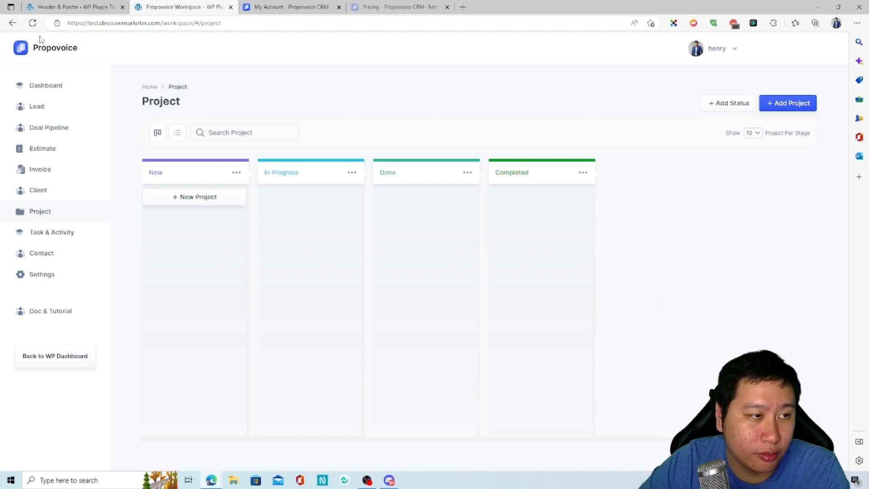
left_click(32, 23)
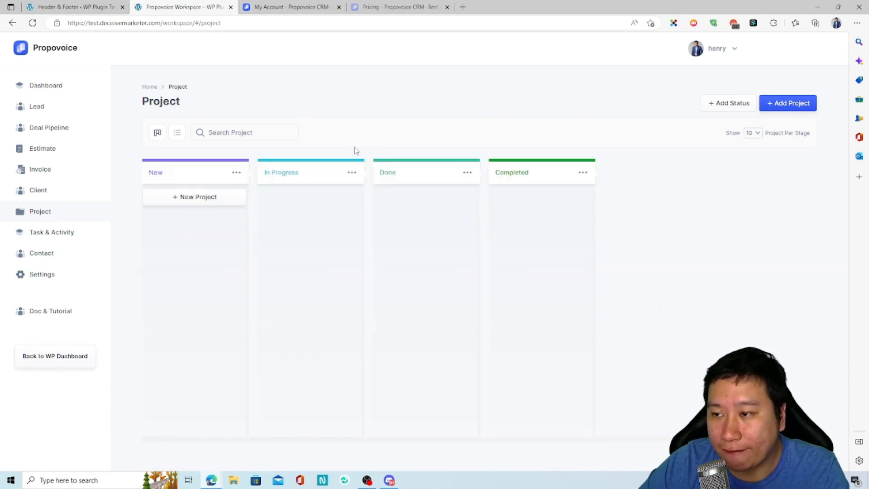
- Start another project, autofill its contact details and enter 'test' as the description
left_click(193, 196)
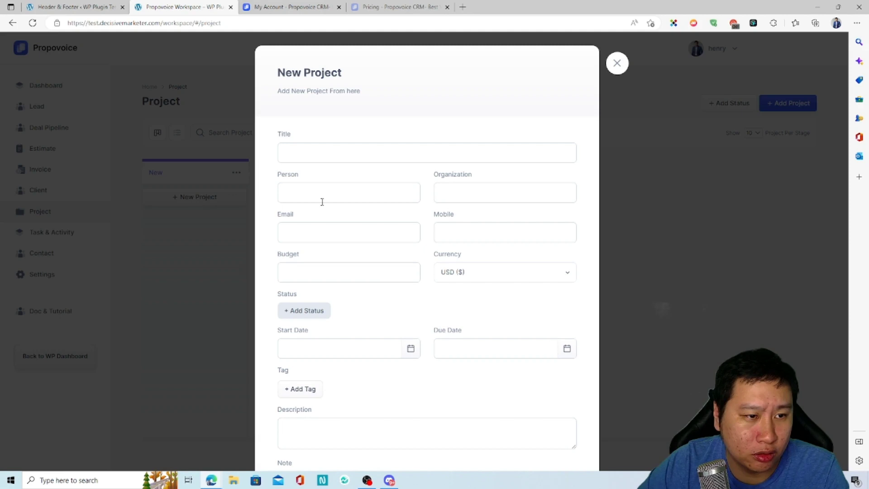
left_click(326, 148)
scroll(336, 225, "down", 2)
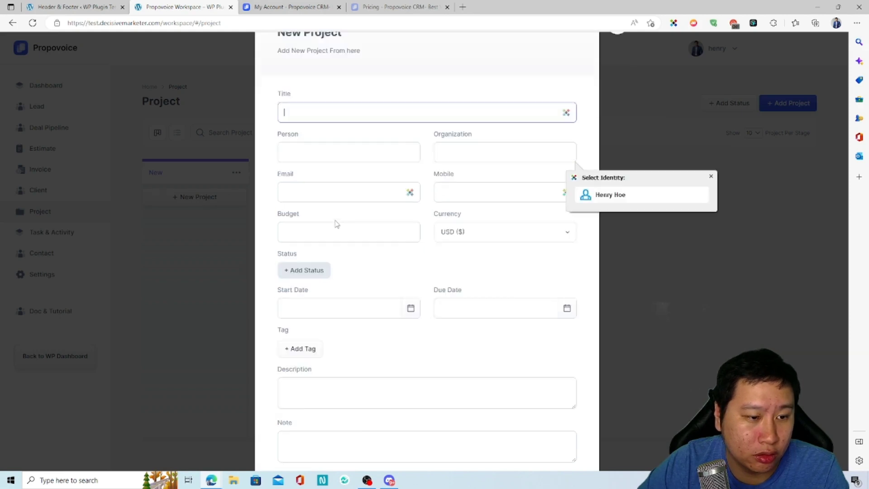
left_click(597, 202)
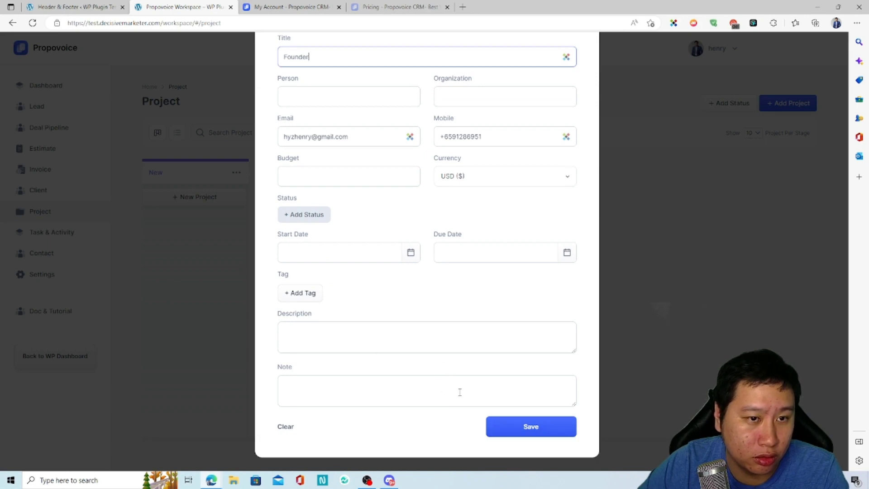
left_click(386, 337)
type("test")
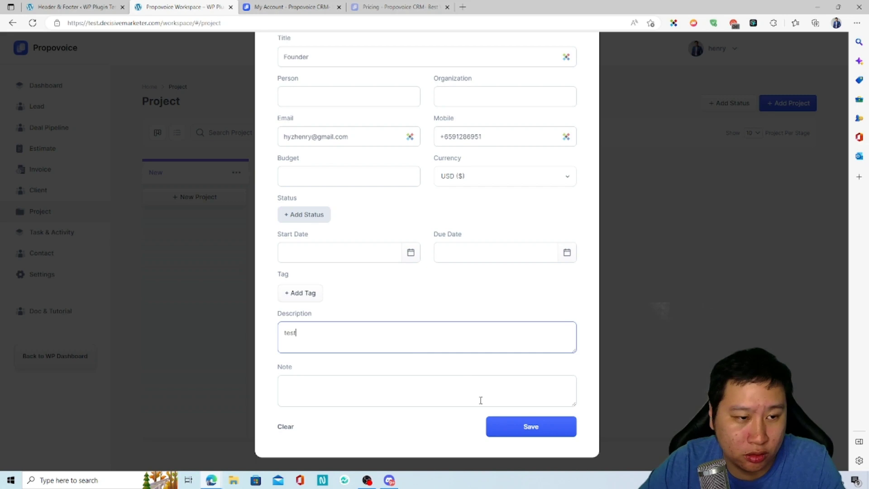
- Fill in the contact person, save the project, reload and switch to table view
left_click(500, 432)
scroll(364, 366, "up", 3)
left_click(341, 190)
type("henry")
scroll(470, 392, "down", 3)
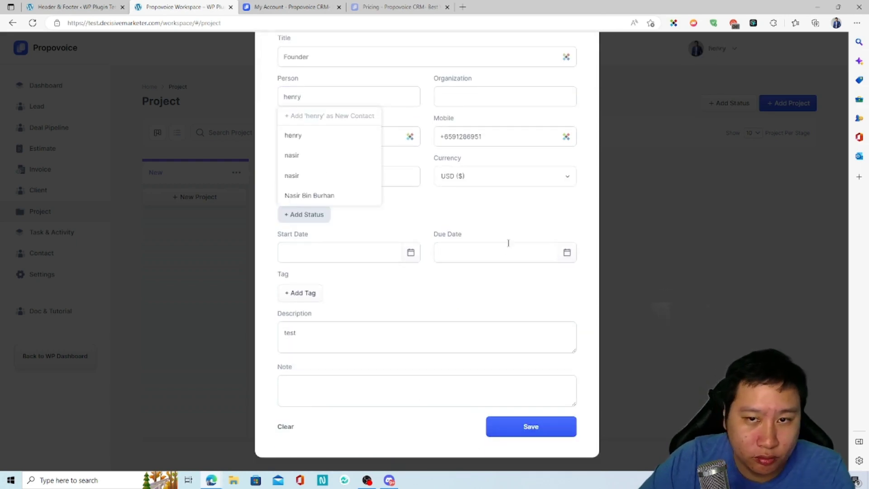
key("Return")
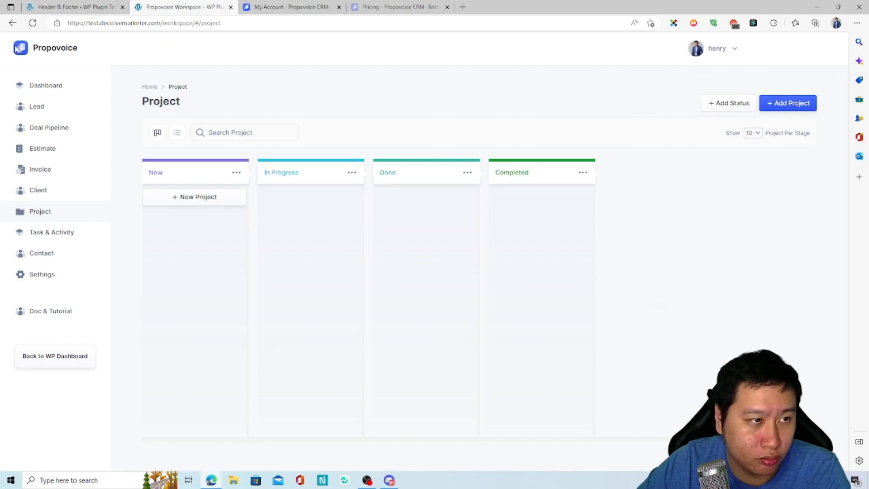
left_click(33, 23)
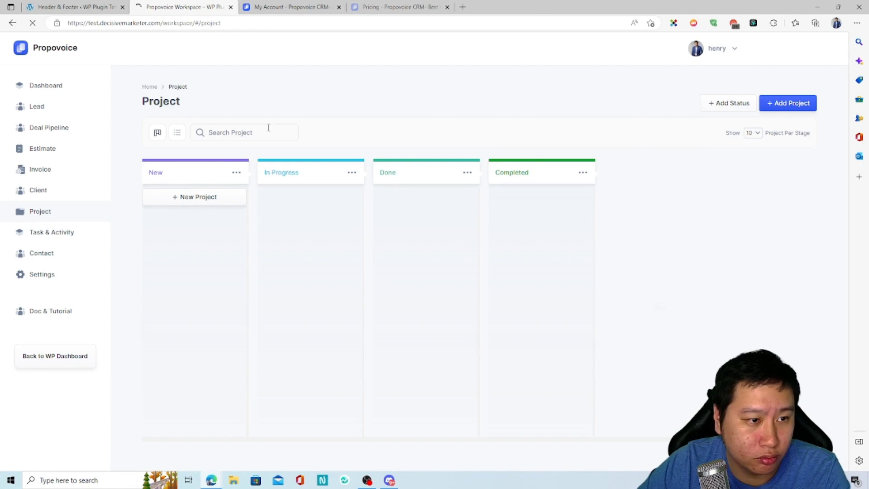
left_click(175, 135)
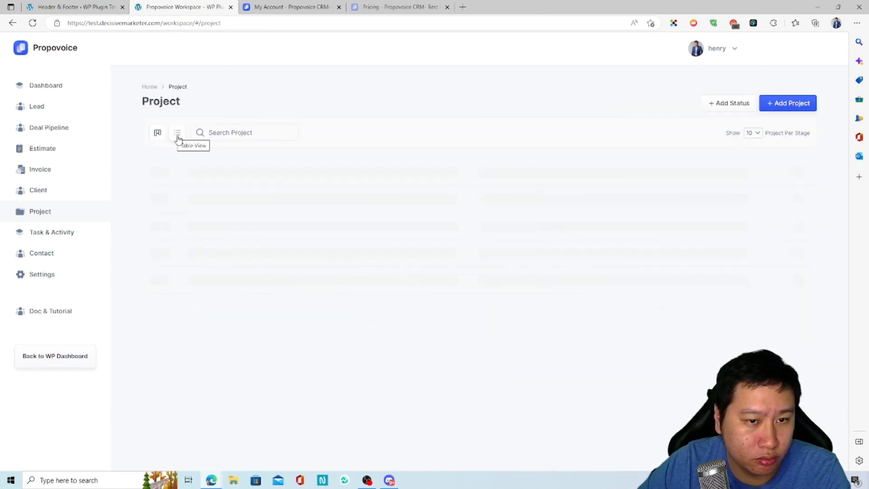
- Check the Founder project's actions, toggle board and list layouts, then open the Test project
left_click(177, 139)
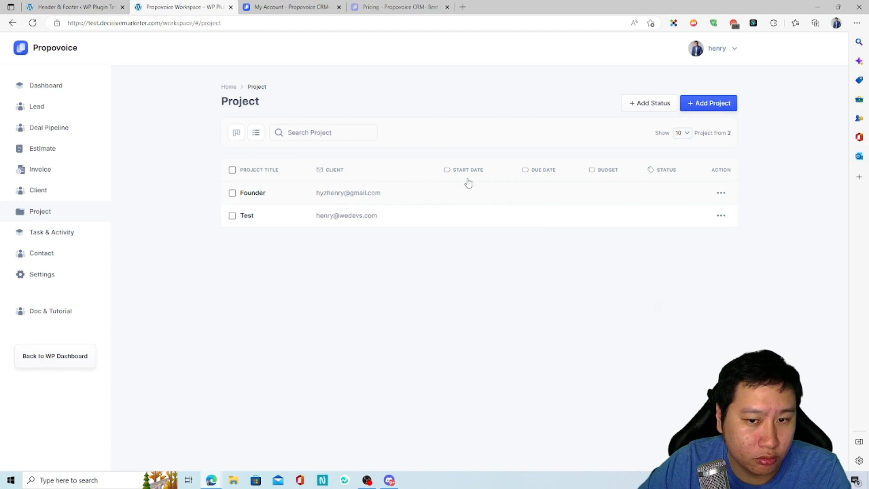
left_click(721, 195)
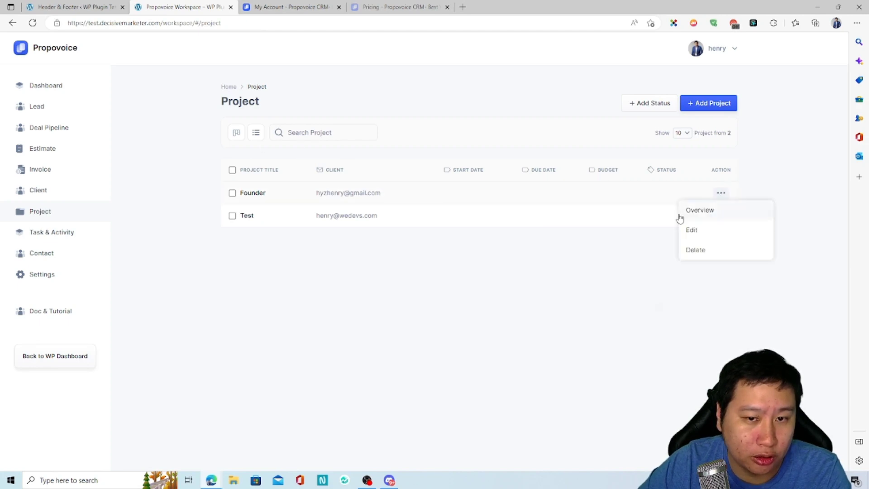
left_click(344, 227)
left_click(236, 134)
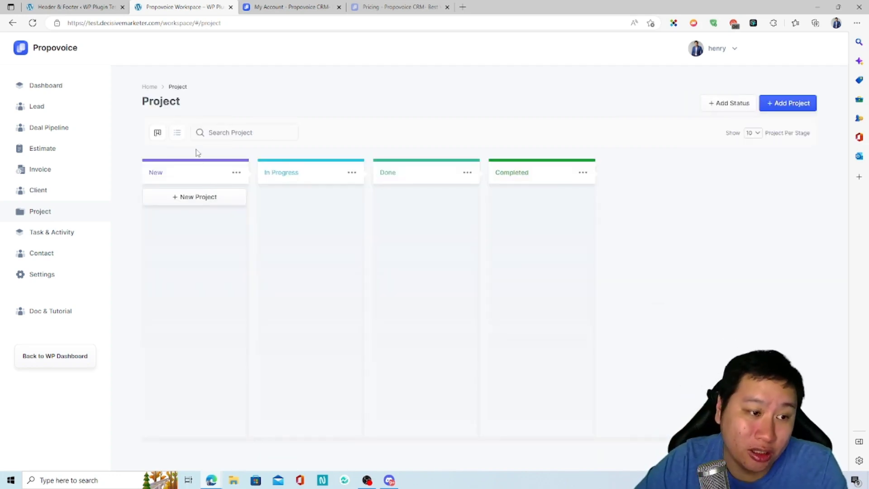
left_click(177, 133)
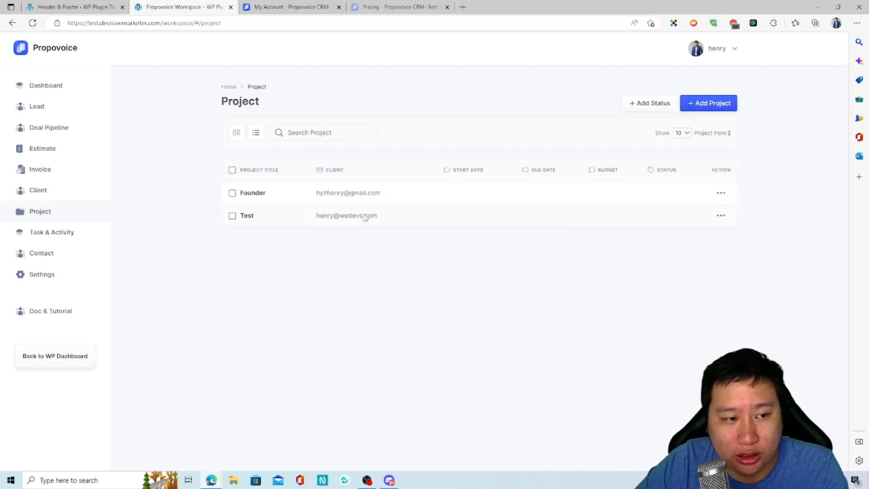
left_click(367, 216)
left_click(713, 141)
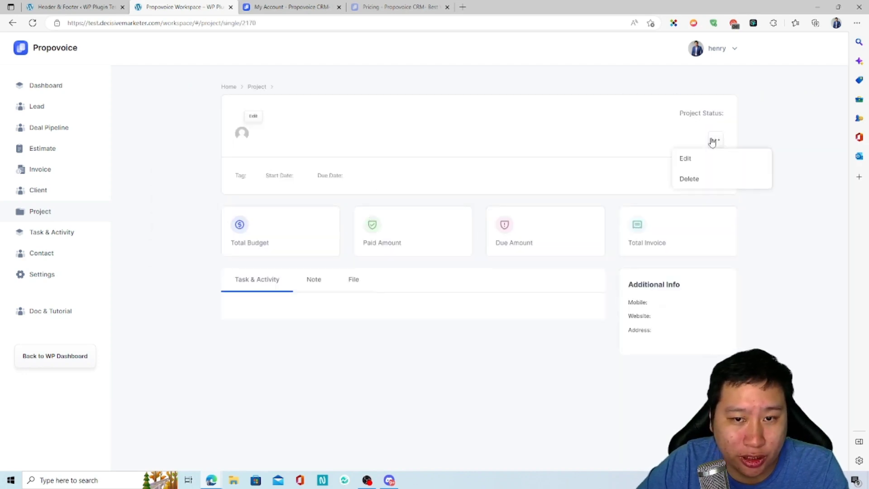
- Edit the Test project, set its status to New and save
left_click(699, 161)
scroll(337, 251, "down", 2)
left_click(304, 217)
left_click(308, 232)
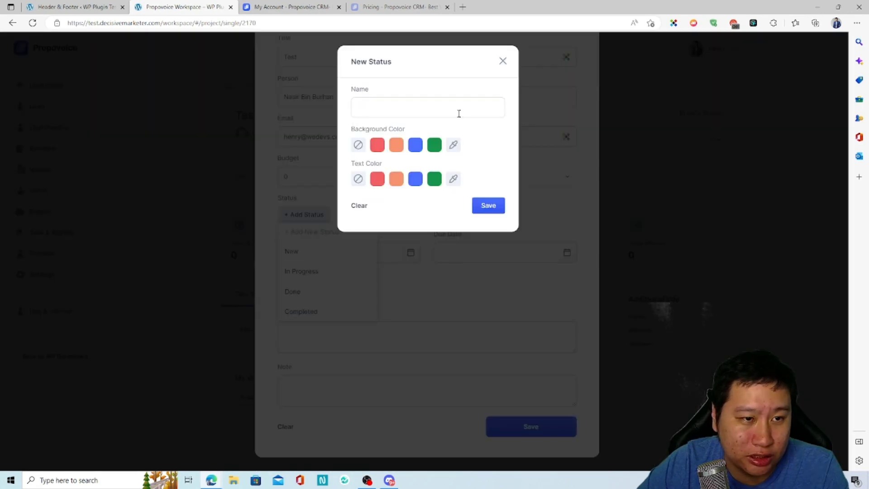
left_click(503, 61)
left_click(321, 217)
left_click(301, 252)
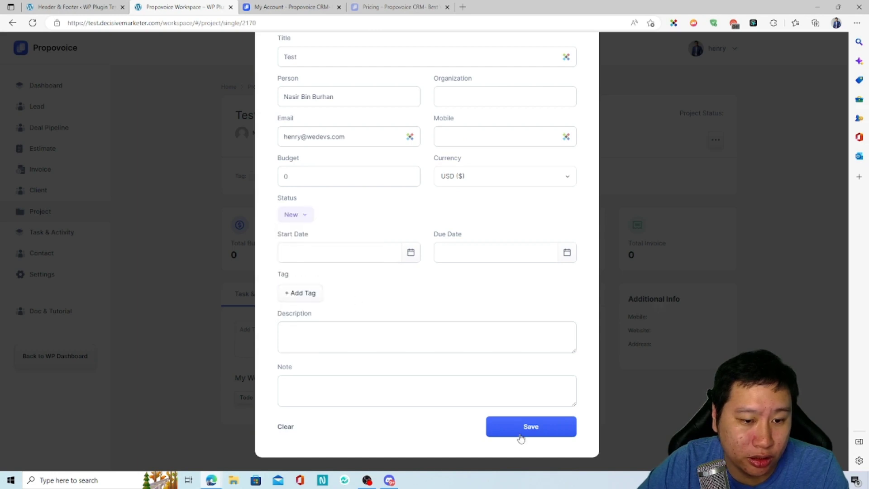
left_click(522, 434)
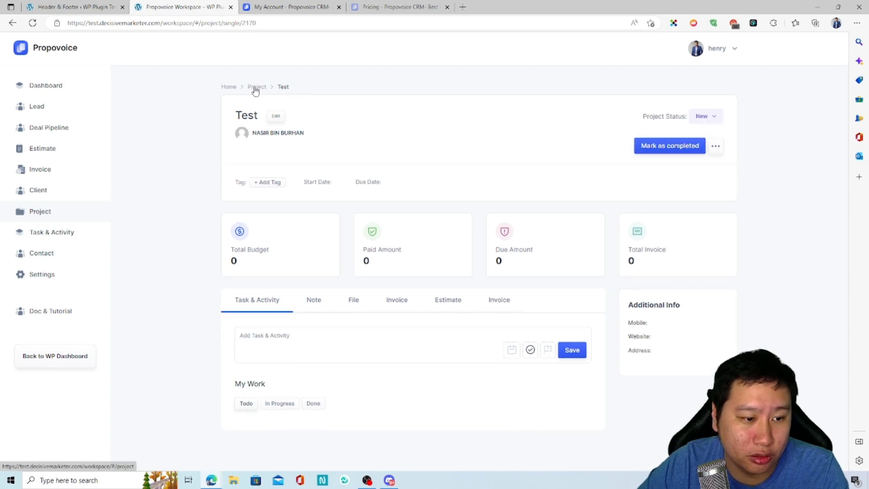
- Drag the Test project card into the Done column and reopen its detail page
left_click(265, 182)
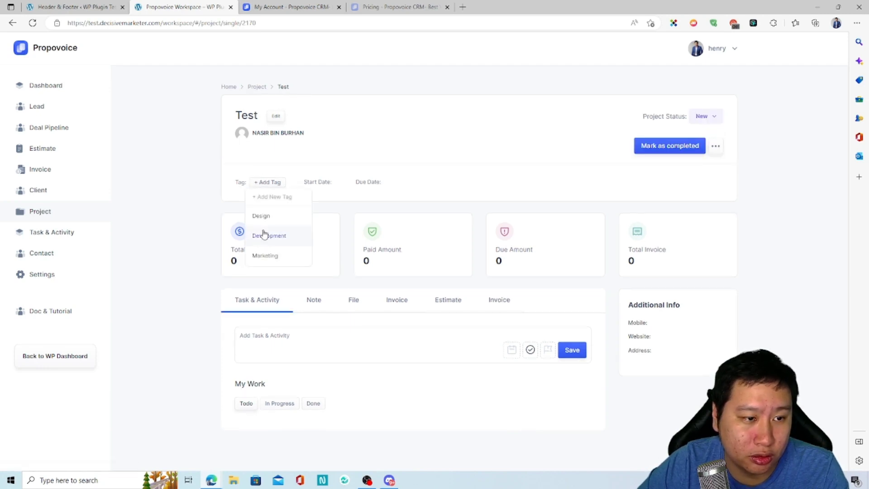
left_click(503, 160)
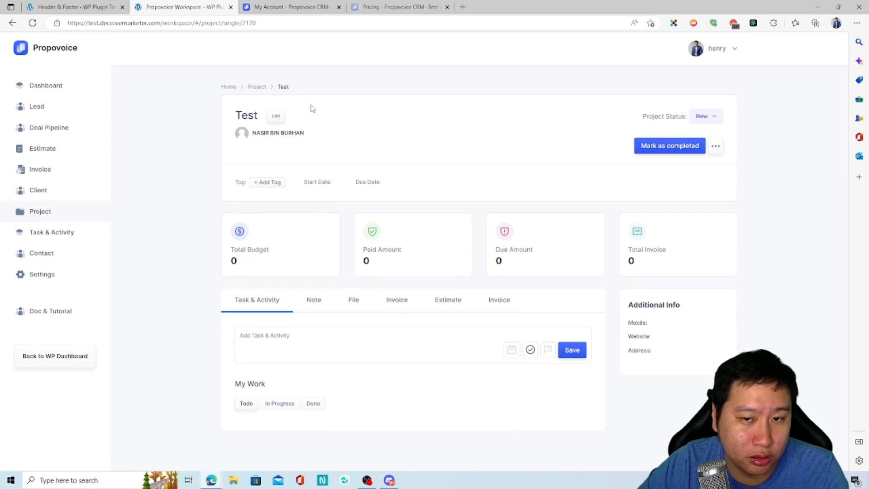
left_click(260, 87)
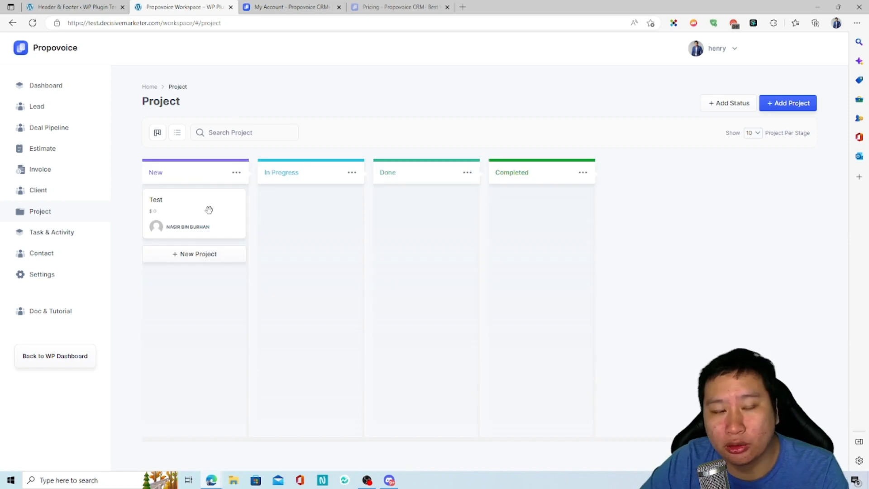
left_click_drag(191, 215, 540, 215)
left_click(442, 204)
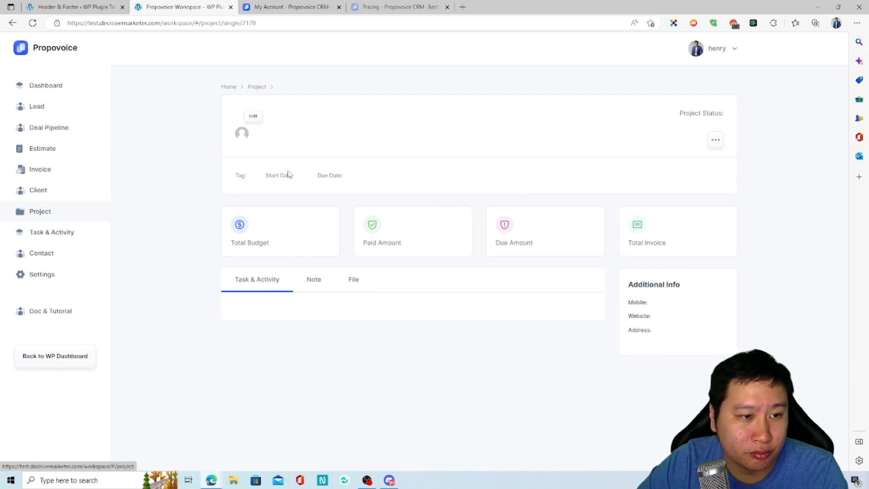
scroll(347, 349, "down", 1)
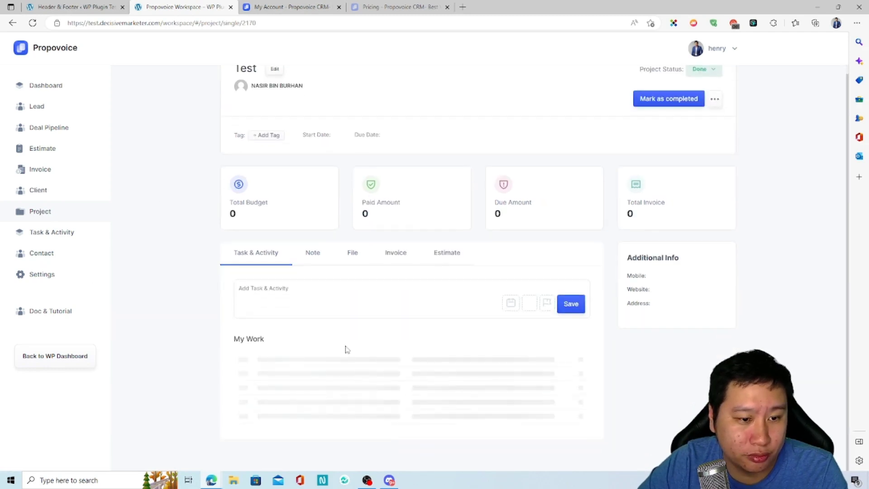
scroll(282, 317, "up", 1)
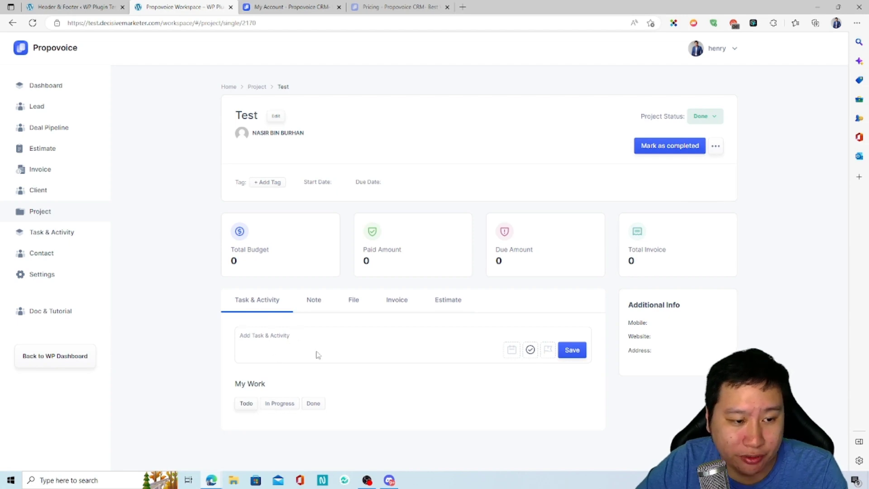
- Add a 'Create logo' task to the Test project and view it on Task & Activity
type("c")
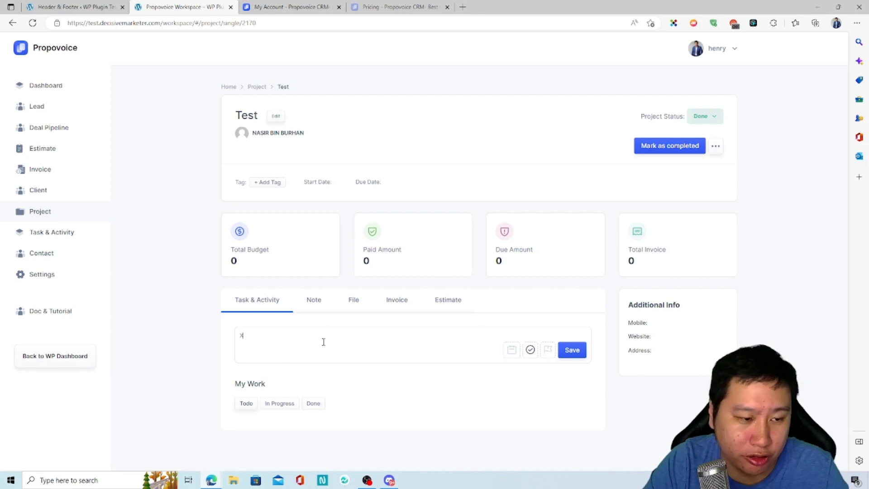
key("BackSpace")
type("Ci")
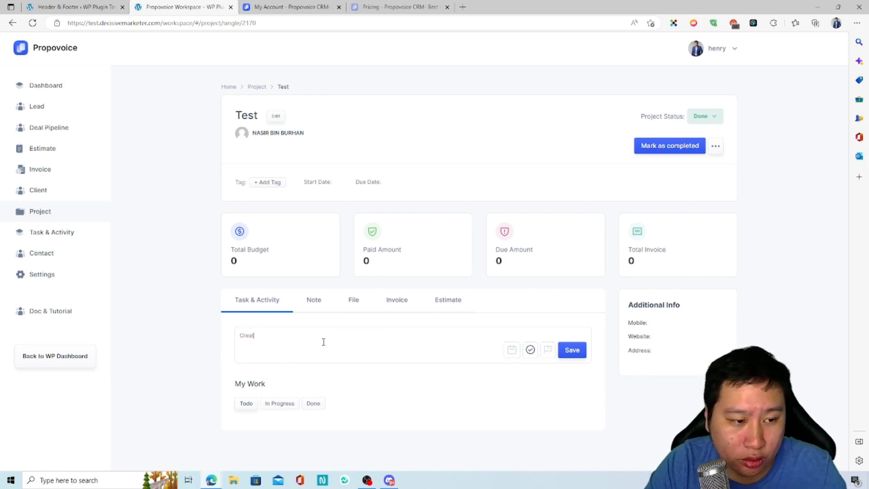
key("BackSpace")
key("BackSpace")
key("BackSpace")
key("BackSpace")
key("BackSpace")
key("BackSpace")
key("BackSpace")
key("BackSpace")
key("BackSpace")
key("BackSpace")
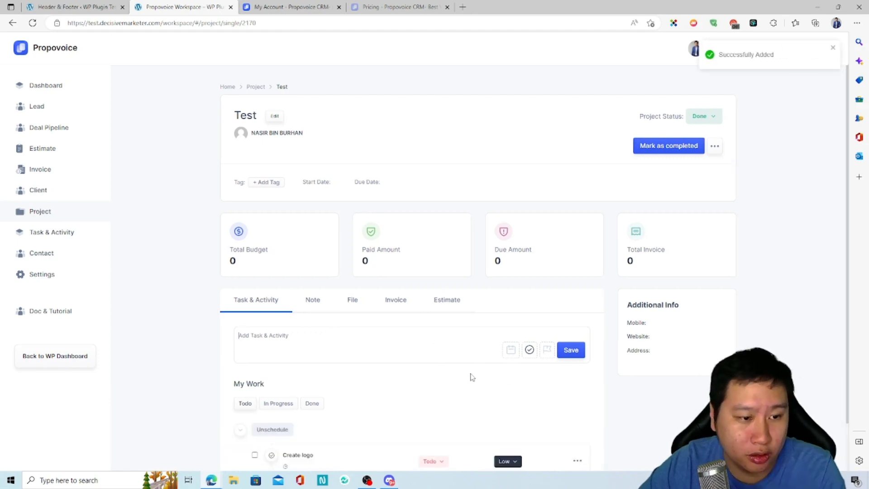
scroll(459, 385, "down", 2)
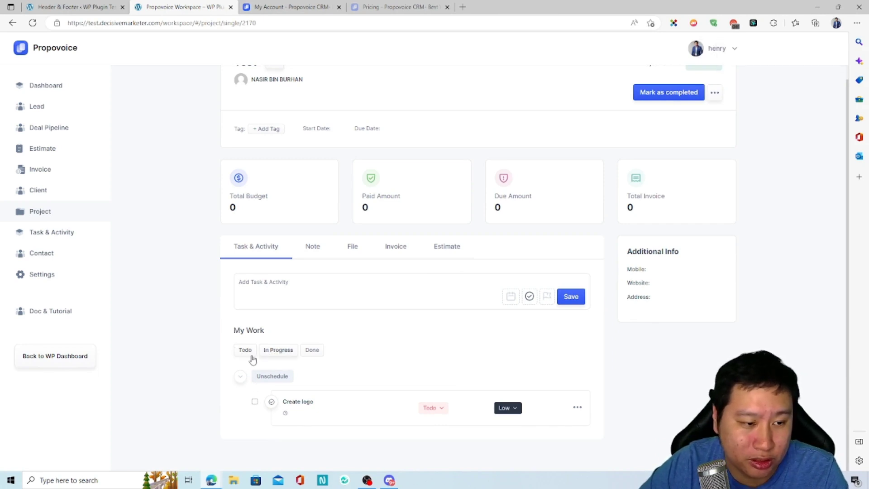
left_click(62, 233)
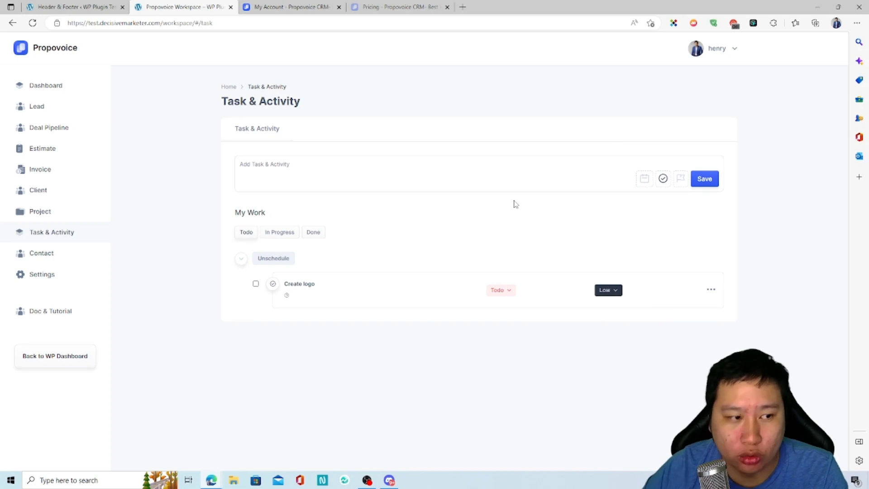
- Visit the contact book, then review the Dashboard's Deal Tracking, Estimate and Invoice charts
left_click(70, 256)
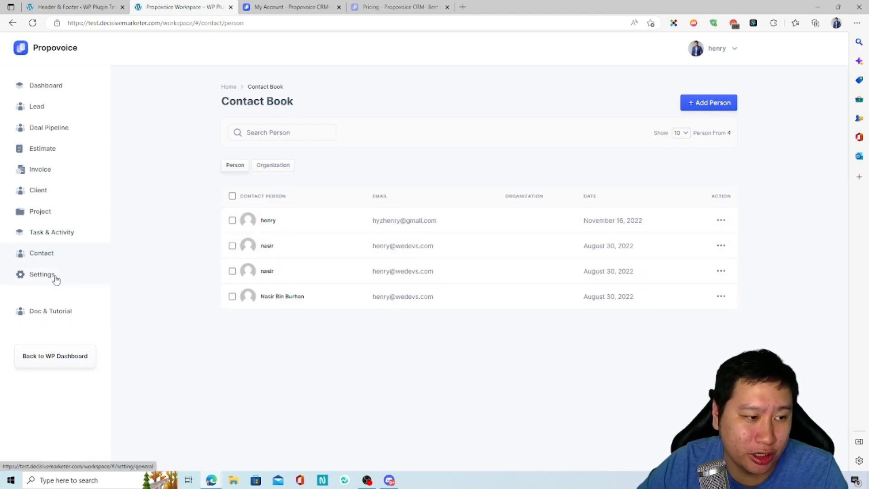
left_click(42, 88)
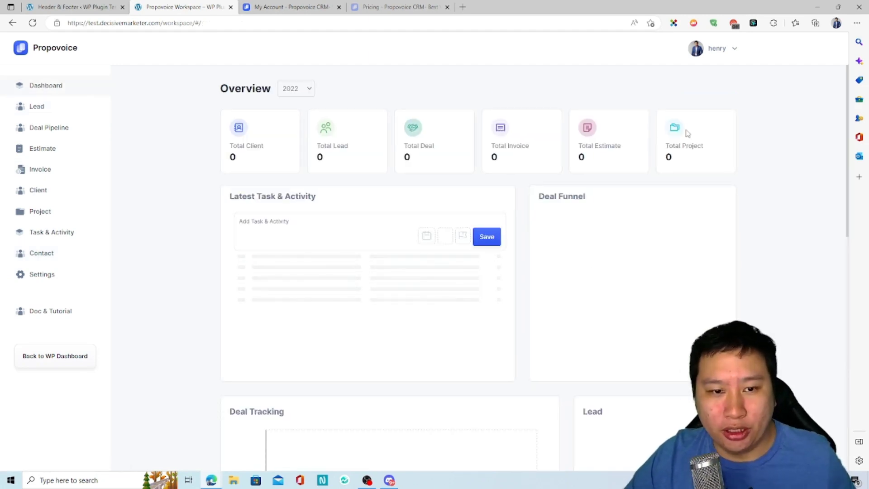
scroll(520, 314, "down", 5)
scroll(523, 316, "up", 5)
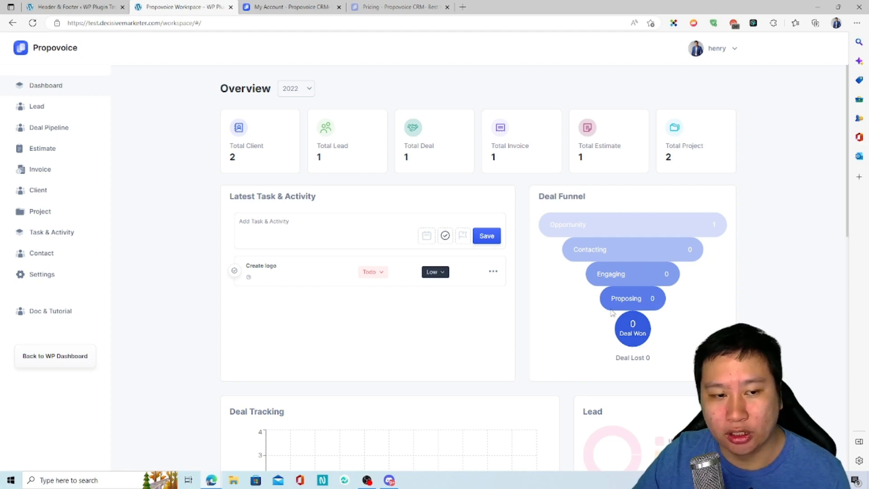
scroll(297, 262, "down", 7)
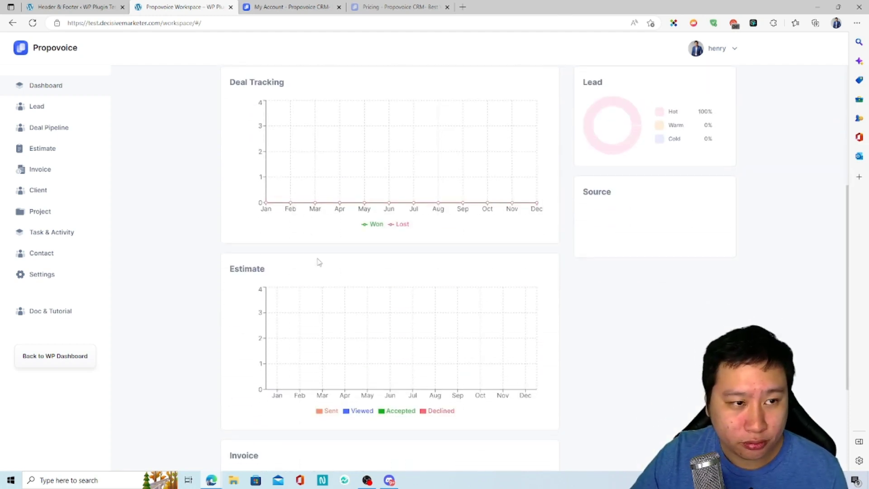
scroll(319, 263, "up", 3)
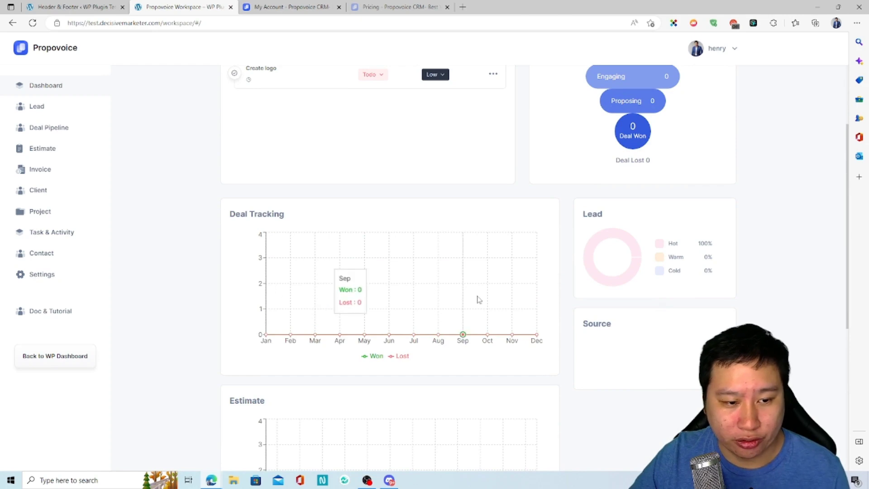
scroll(494, 316, "down", 3)
scroll(512, 333, "down", 1)
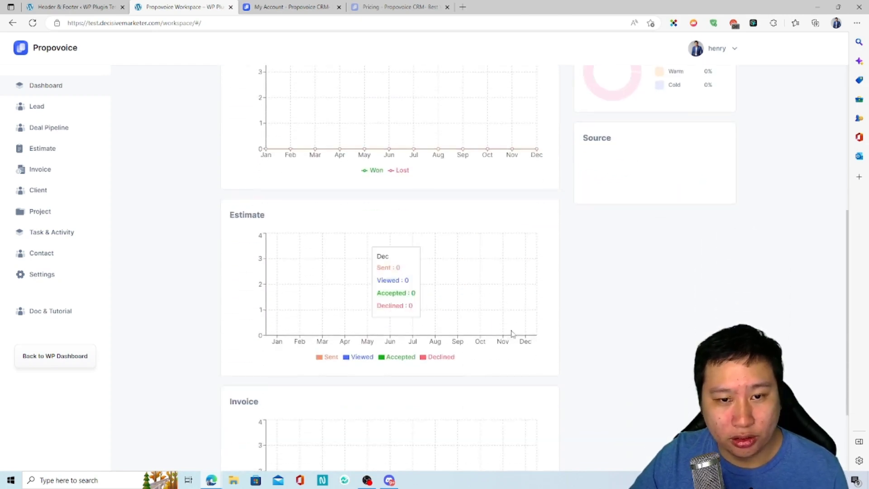
scroll(398, 330, "down", 3)
scroll(656, 256, "up", 4)
scroll(426, 359, "down", 4)
scroll(298, 340, "up", 9)
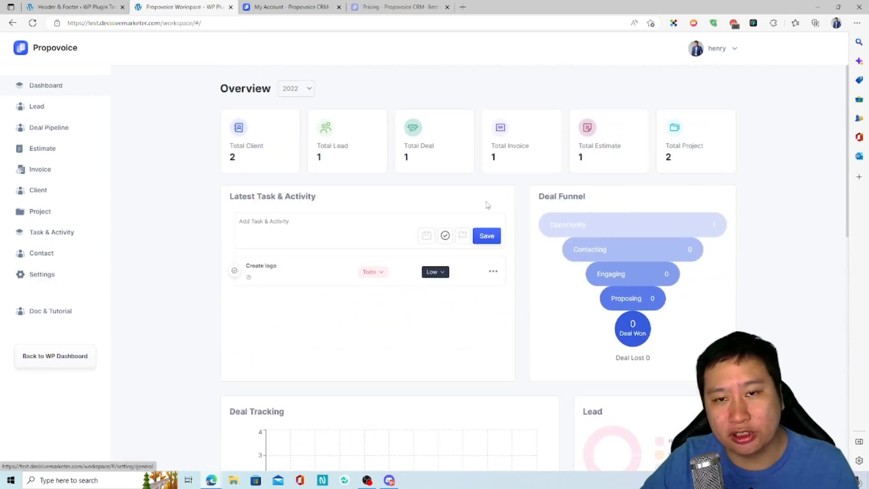